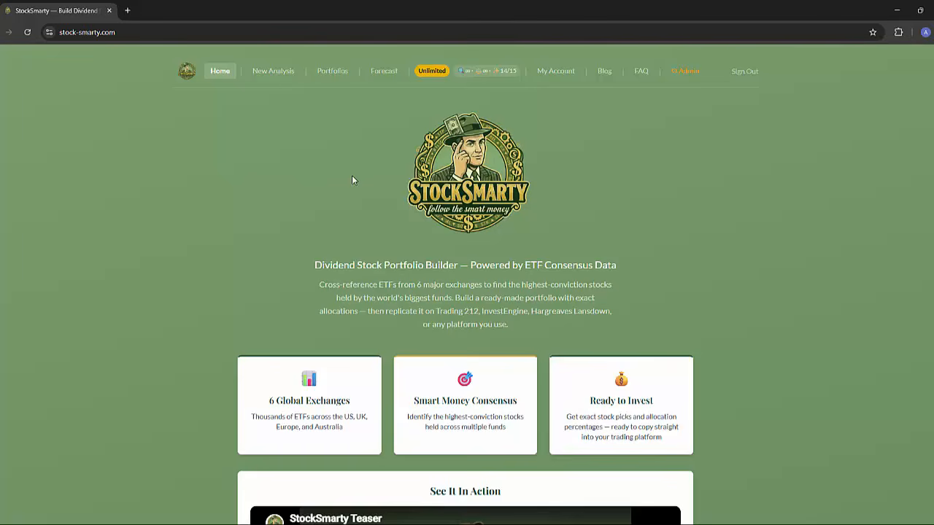
Start a new analysis, search the ETFs for "sch" and select SCHD.
{"action": "left_click", "coordinate": [272, 73]}
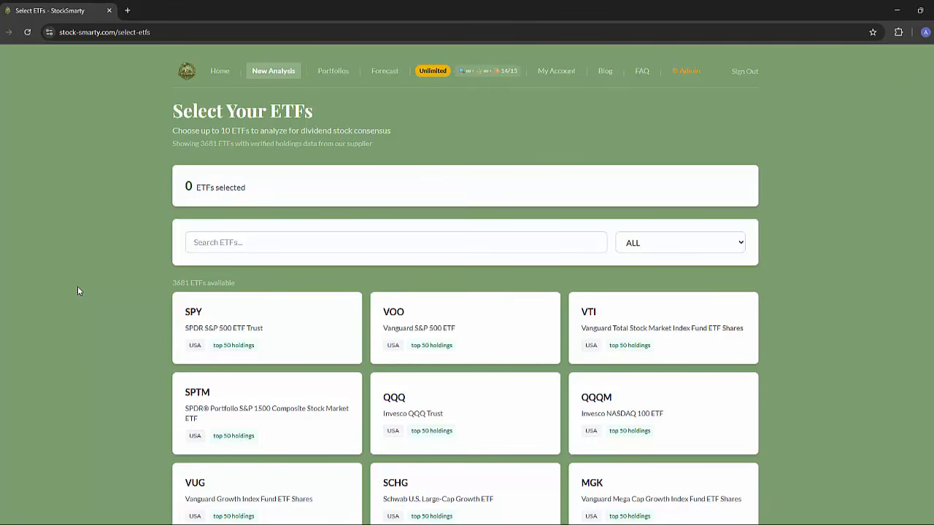
{"action": "left_click", "coordinate": [248, 243]}
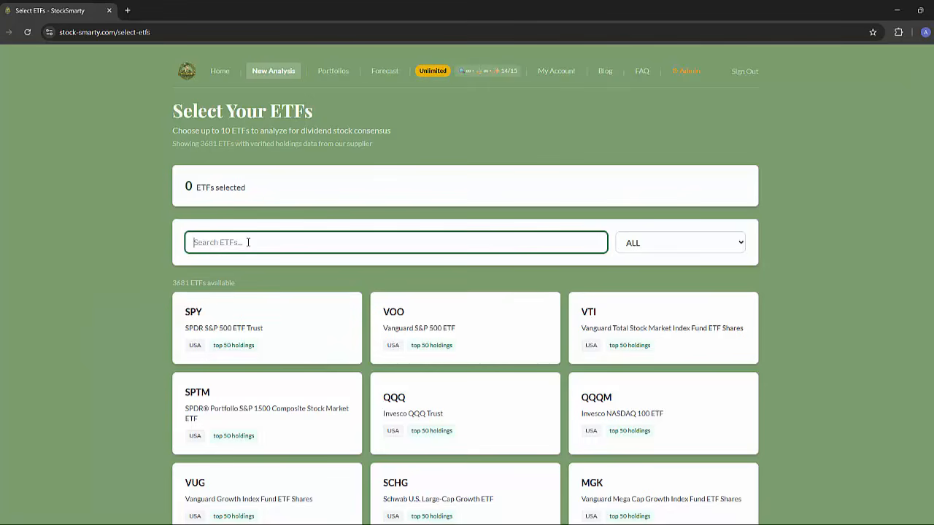
{"action": "type", "text": "sch"}
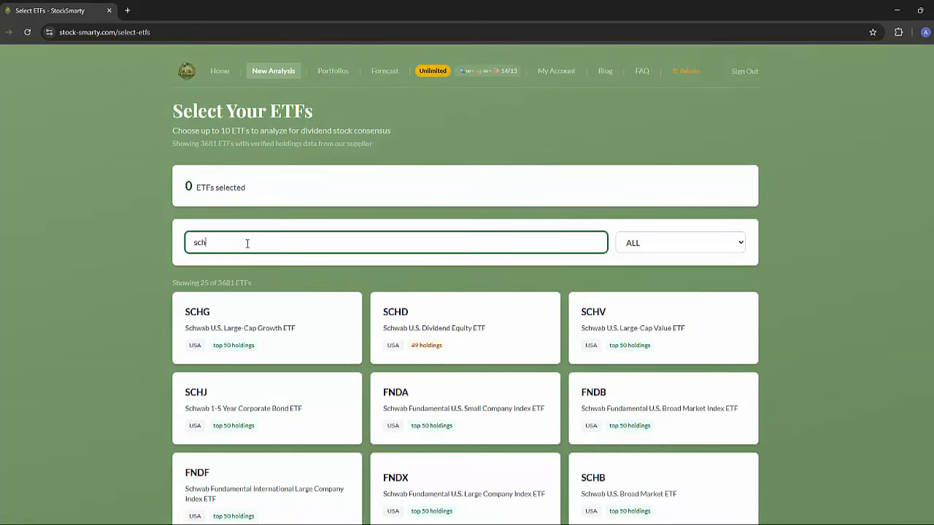
{"action": "left_click", "coordinate": [510, 357]}
Search for the VIG, VYM and DGRO ETFs one by one and add each to the selection.
{"action": "left_click_drag", "start_coordinate": [211, 273], "coordinate": [135, 262]}
{"action": "type", "text": "vig"}
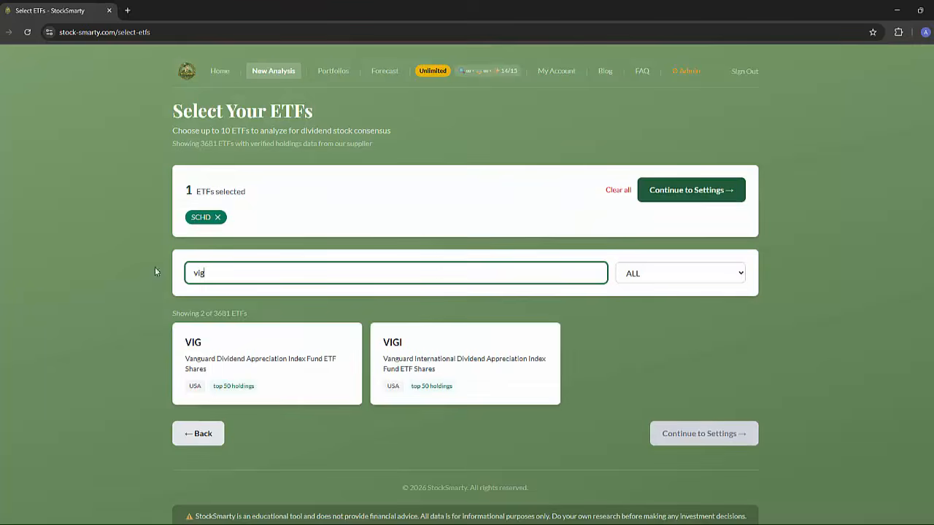
{"action": "left_click", "coordinate": [227, 350]}
{"action": "left_click_drag", "start_coordinate": [215, 272], "coordinate": [166, 275]}
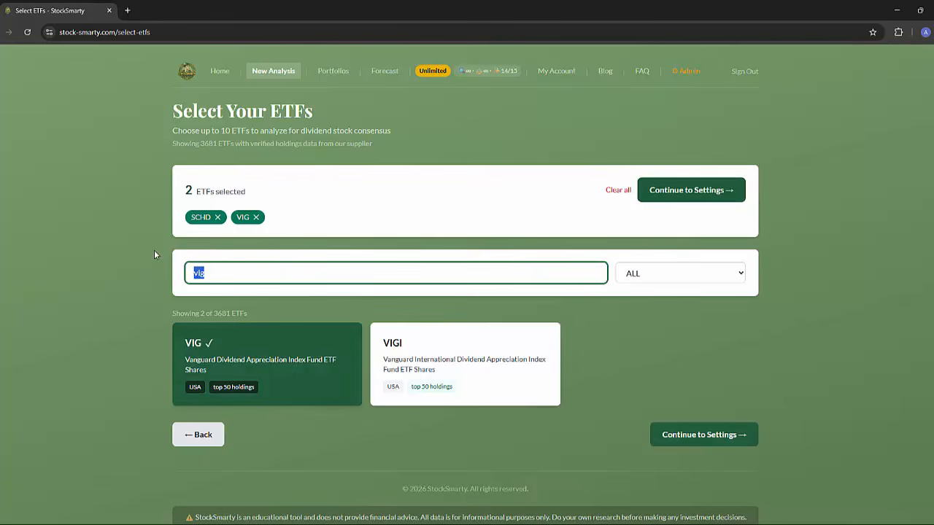
{"action": "type", "text": "vym"}
{"action": "left_click", "coordinate": [226, 340]}
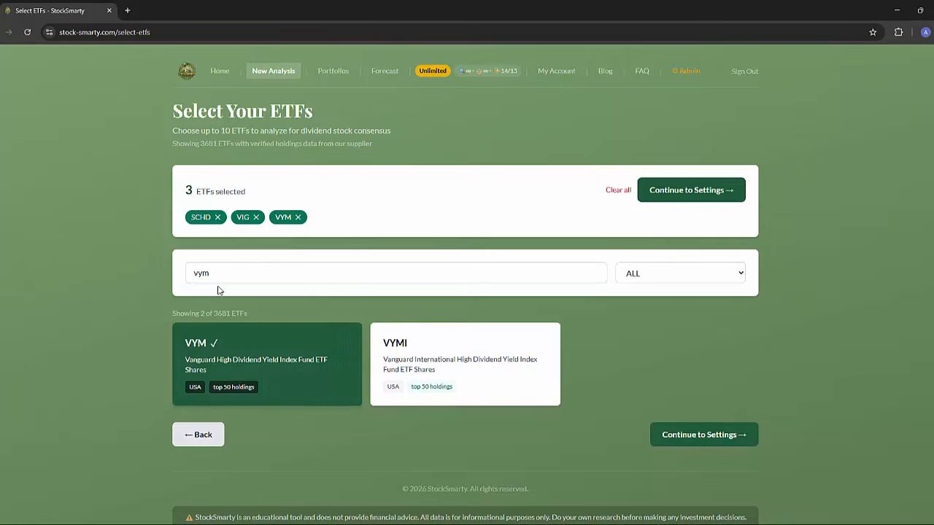
{"action": "left_click_drag", "start_coordinate": [219, 273], "coordinate": [167, 270]}
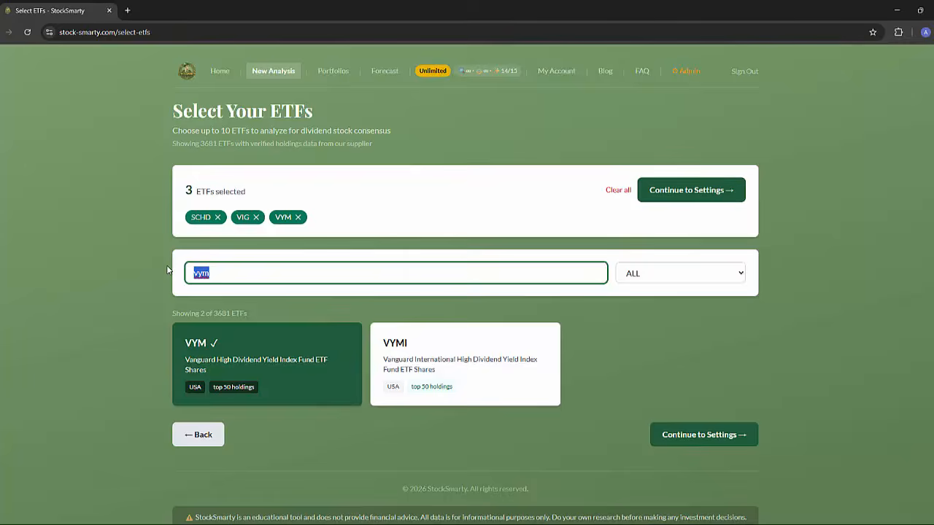
{"action": "type", "text": "dgr"}
{"action": "left_click", "coordinate": [226, 350]}
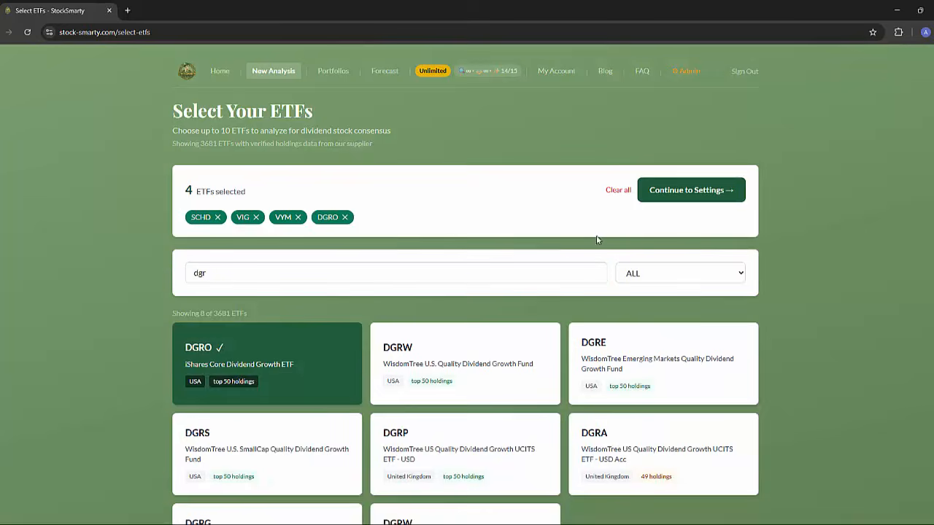
Continue to the analysis settings and set the minimum dividend yield to 0%.
{"action": "left_click", "coordinate": [708, 190]}
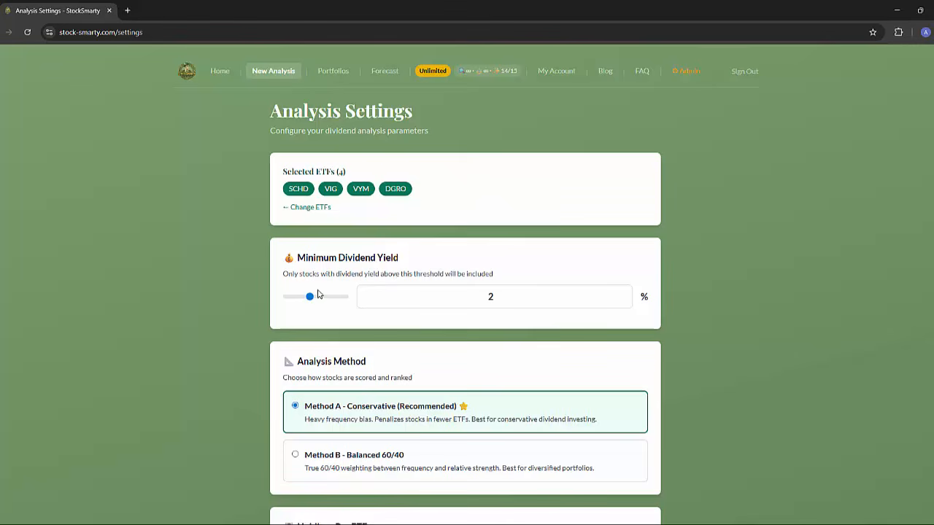
{"action": "left_click_drag", "start_coordinate": [309, 296], "coordinate": [277, 300]}
{"action": "scroll", "coordinate": [437, 269], "scroll_direction": "down", "scroll_amount": 3}
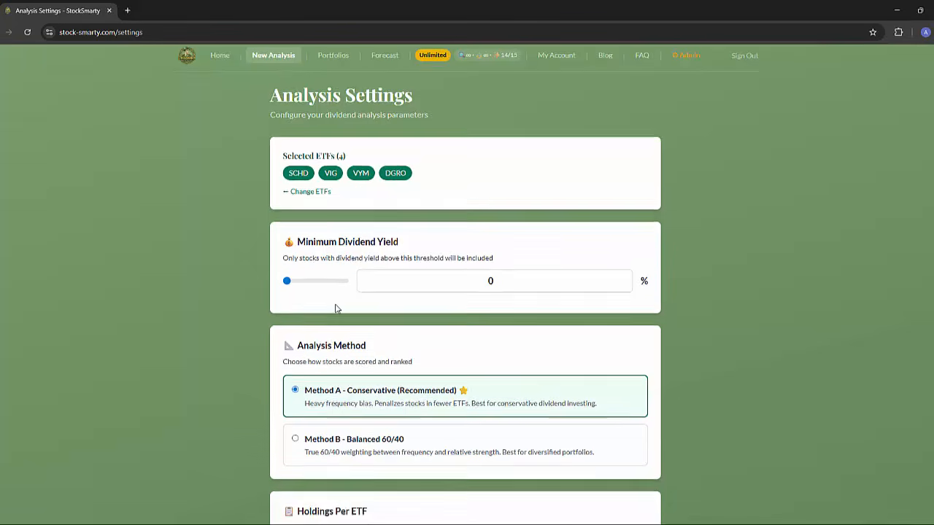
Check the remaining analysis settings and run the analysis.
{"action": "scroll", "coordinate": [401, 246], "scroll_direction": "down", "scroll_amount": 2}
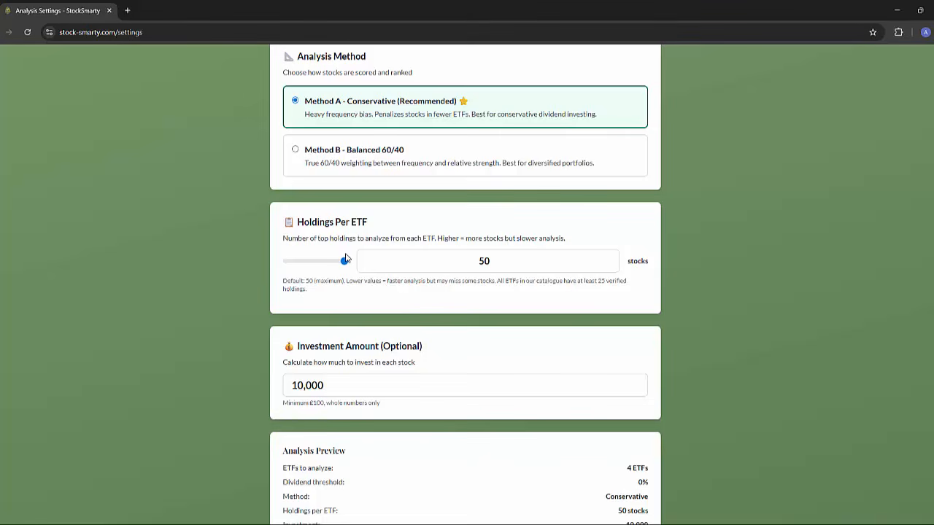
{"action": "scroll", "coordinate": [347, 264], "scroll_direction": "down", "scroll_amount": 2}
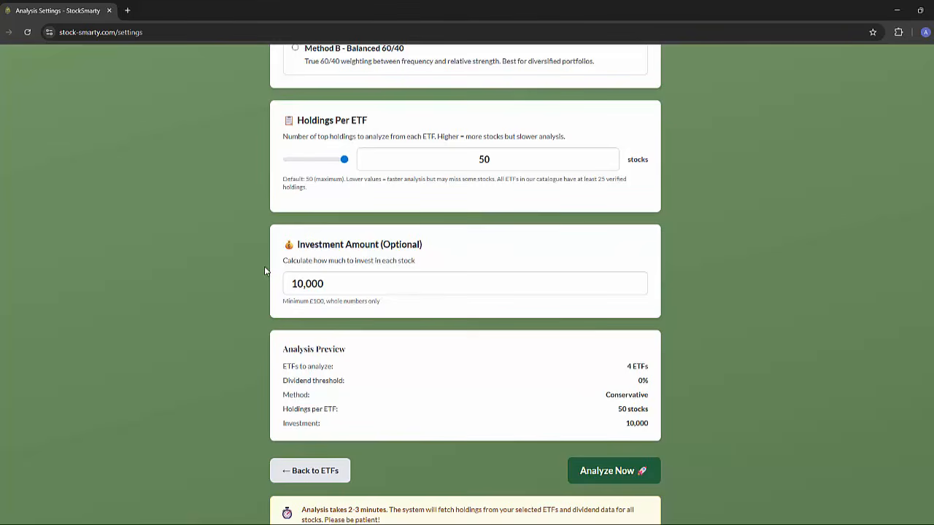
{"action": "scroll", "coordinate": [306, 310], "scroll_direction": "down", "scroll_amount": 2}
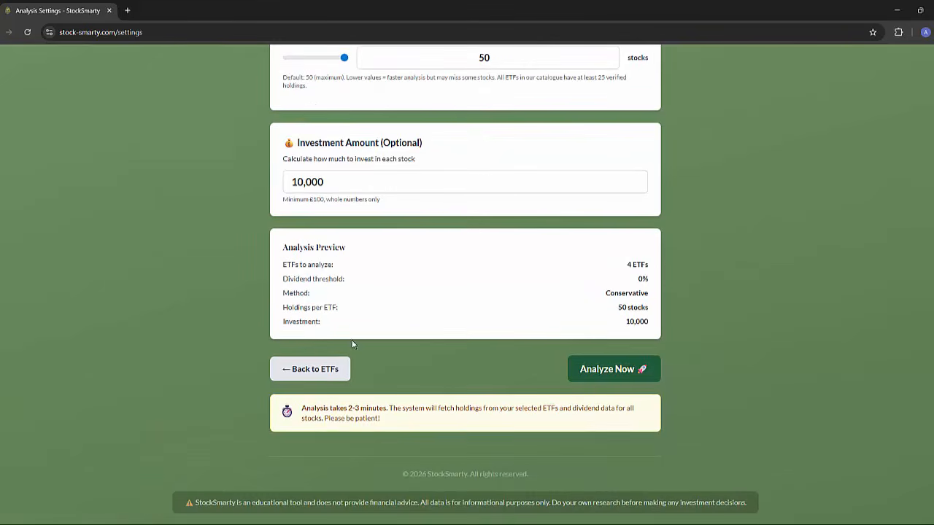
{"action": "left_click", "coordinate": [604, 372]}
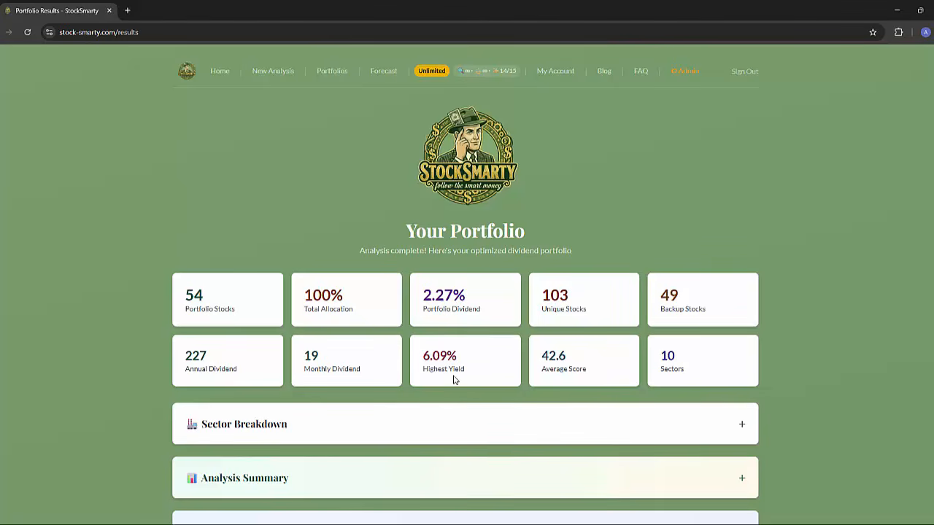
Expand the sector breakdown of the resulting portfolio, review it and collapse it again.
{"action": "scroll", "coordinate": [454, 377], "scroll_direction": "down", "scroll_amount": 2}
{"action": "left_click", "coordinate": [744, 331]}
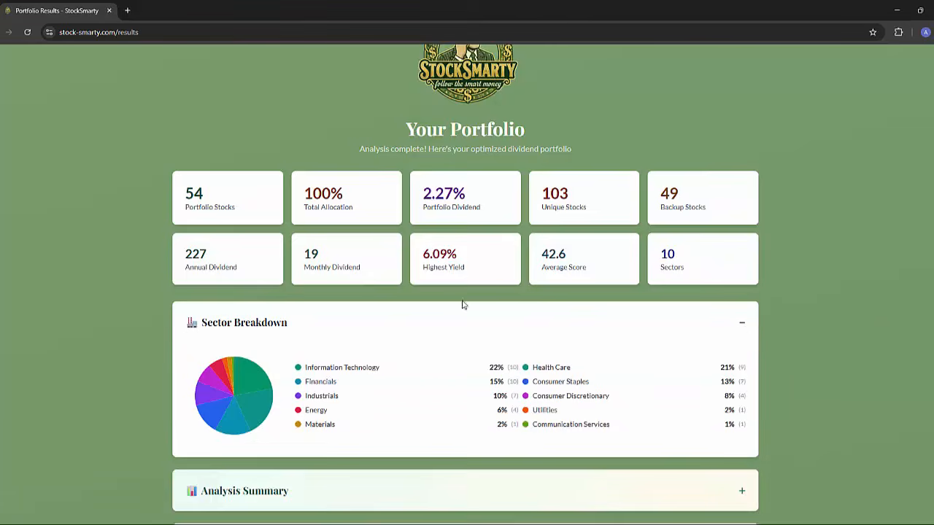
{"action": "scroll", "coordinate": [386, 275], "scroll_direction": "down", "scroll_amount": 2}
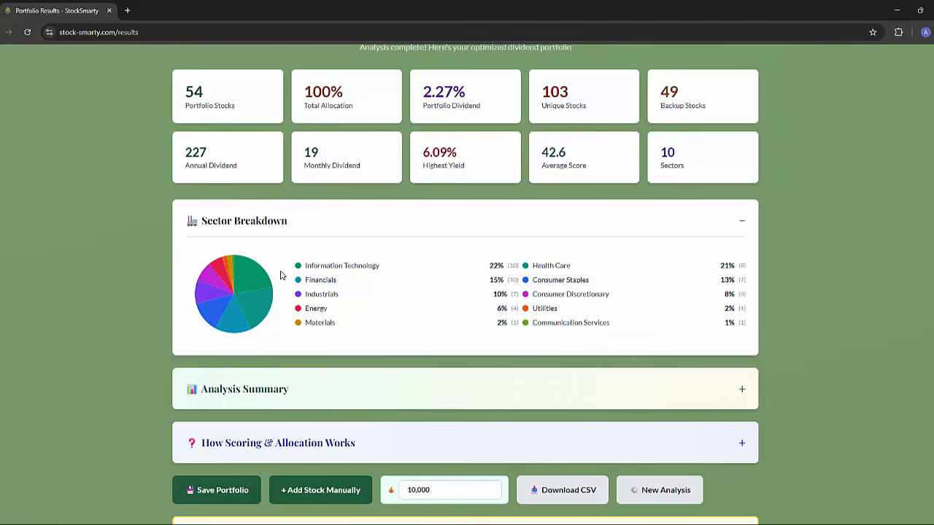
{"action": "left_click", "coordinate": [742, 221]}
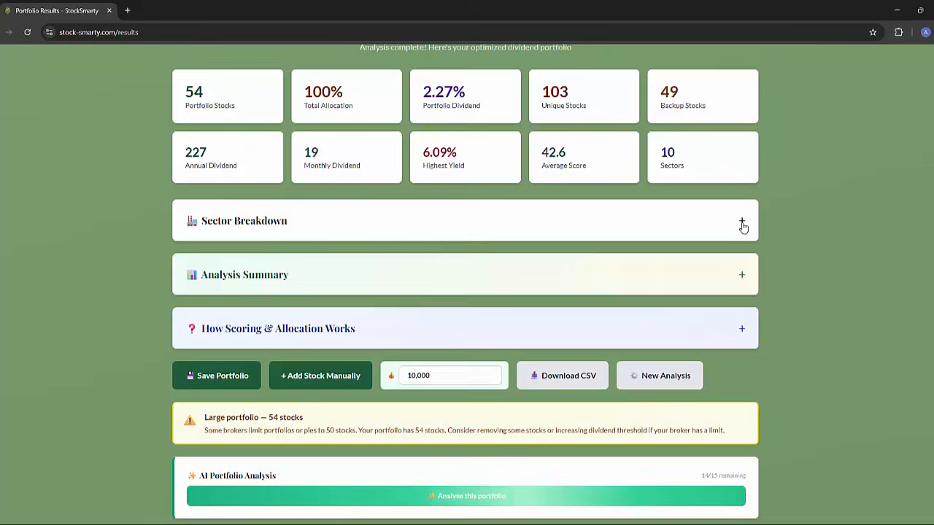
Look through the portfolio allocation table and the backup stocks list.
{"action": "scroll", "coordinate": [470, 313], "scroll_direction": "down", "scroll_amount": 2}
{"action": "scroll", "coordinate": [469, 315], "scroll_direction": "down", "scroll_amount": 5}
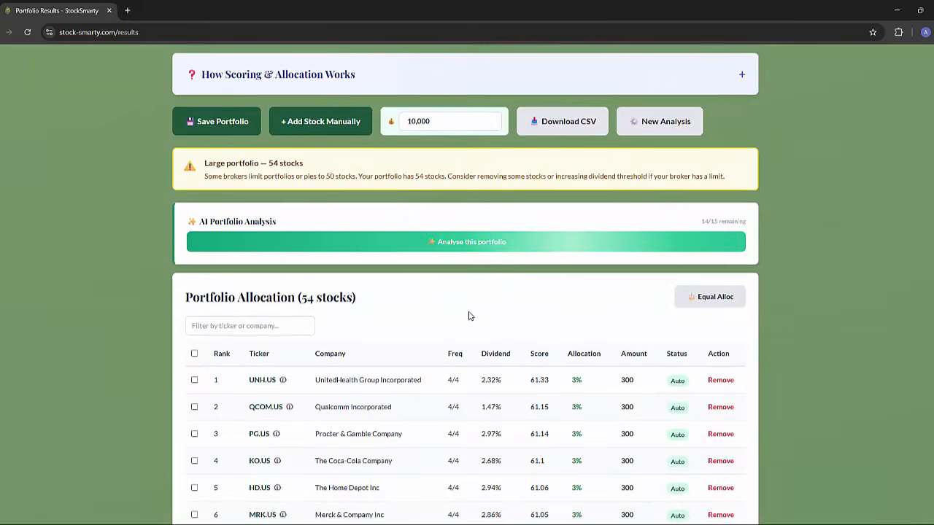
{"action": "scroll", "coordinate": [469, 315], "scroll_direction": "down", "scroll_amount": 1}
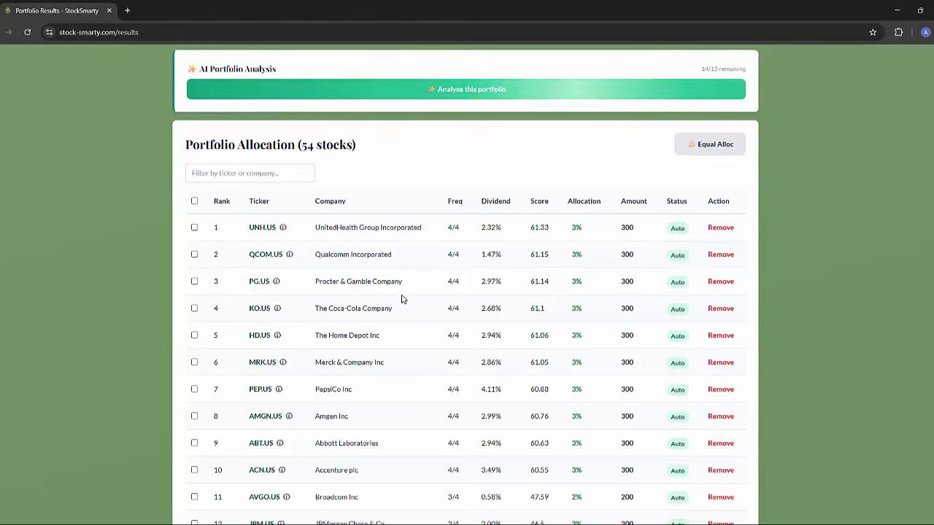
{"action": "scroll", "coordinate": [401, 301], "scroll_direction": "down", "scroll_amount": 12}
{"action": "scroll", "coordinate": [401, 304], "scroll_direction": "down", "scroll_amount": 13}
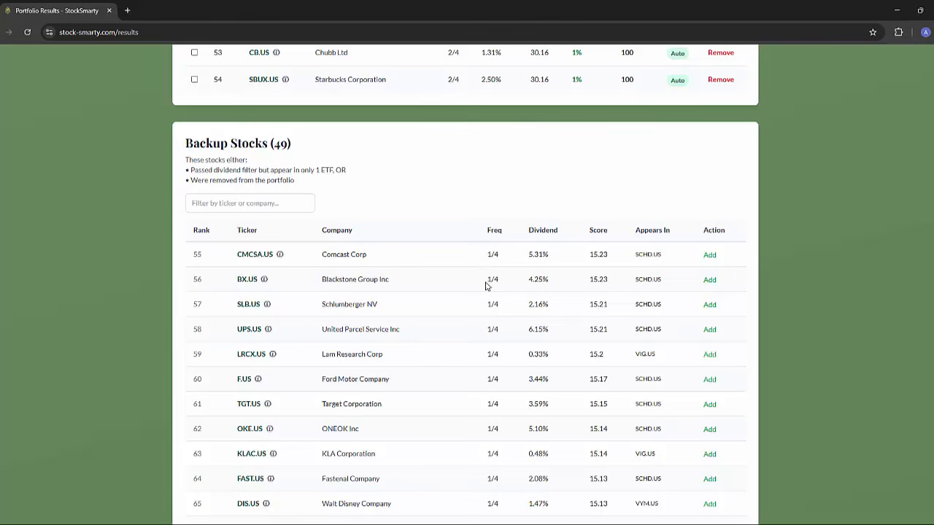
{"action": "scroll", "coordinate": [489, 291], "scroll_direction": "up", "scroll_amount": 5}
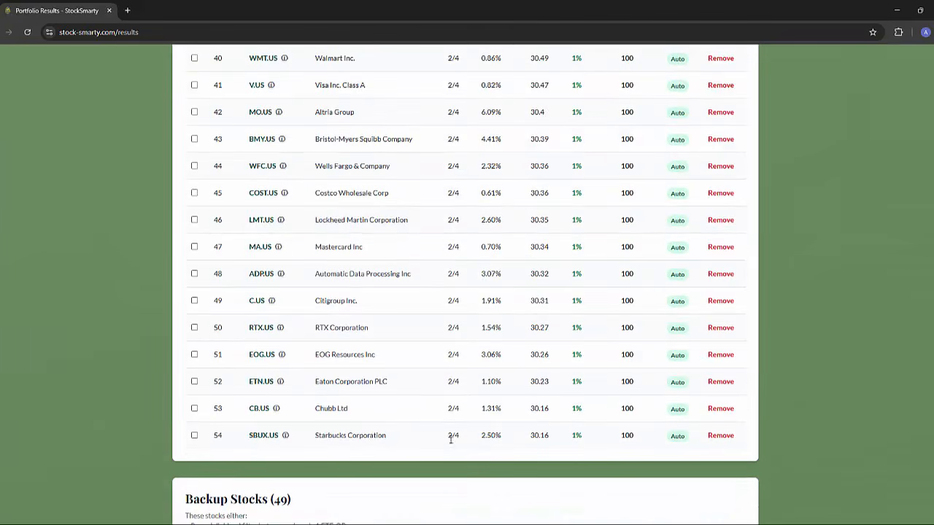
{"action": "scroll", "coordinate": [452, 314], "scroll_direction": "up", "scroll_amount": 10}
{"action": "scroll", "coordinate": [450, 312], "scroll_direction": "up", "scroll_amount": 8}
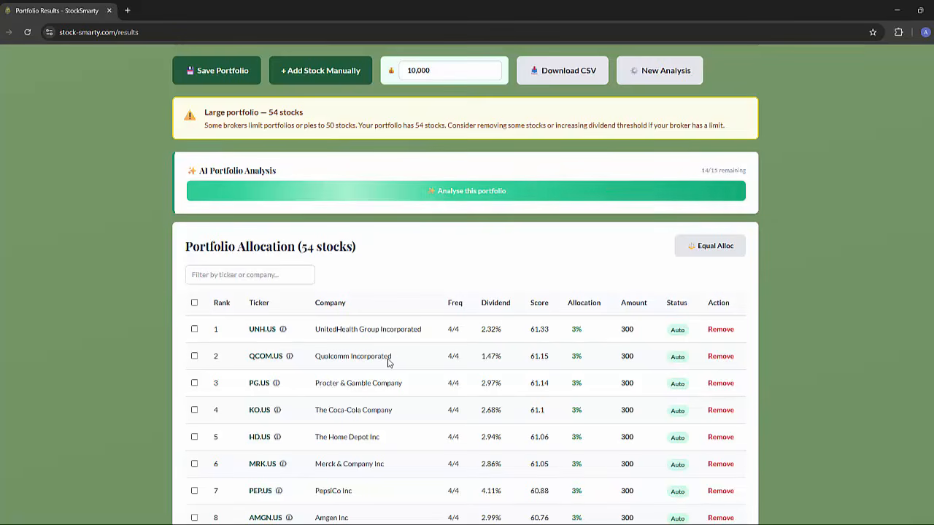
Open the details of Procter & Gamble (PG.US), review its dividend and valuation figures, and close them.
{"action": "scroll", "coordinate": [358, 350], "scroll_direction": "down", "scroll_amount": 2}
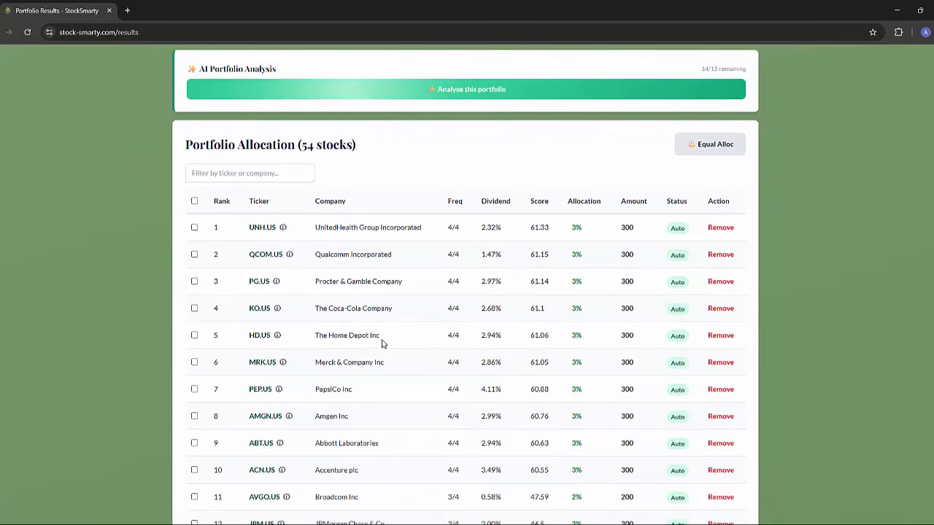
{"action": "left_click", "coordinate": [275, 281]}
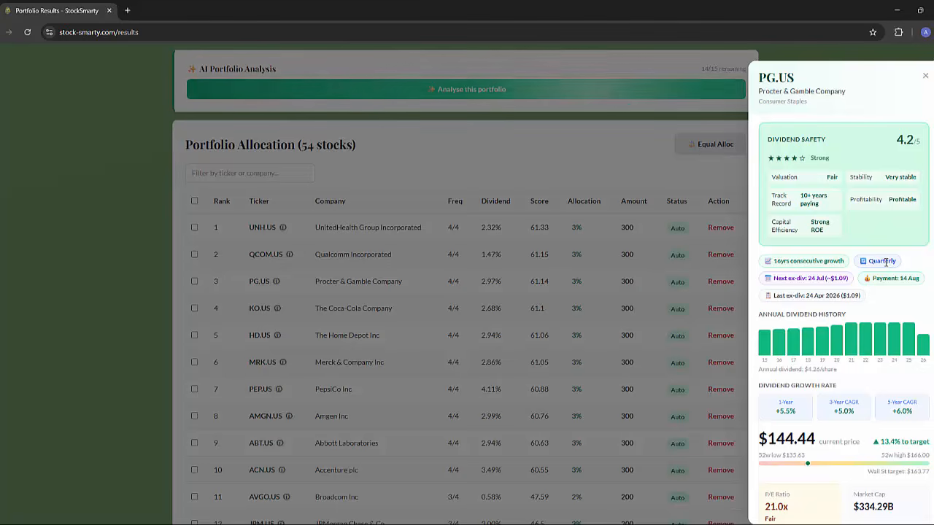
{"action": "scroll", "coordinate": [838, 273], "scroll_direction": "down", "scroll_amount": 1}
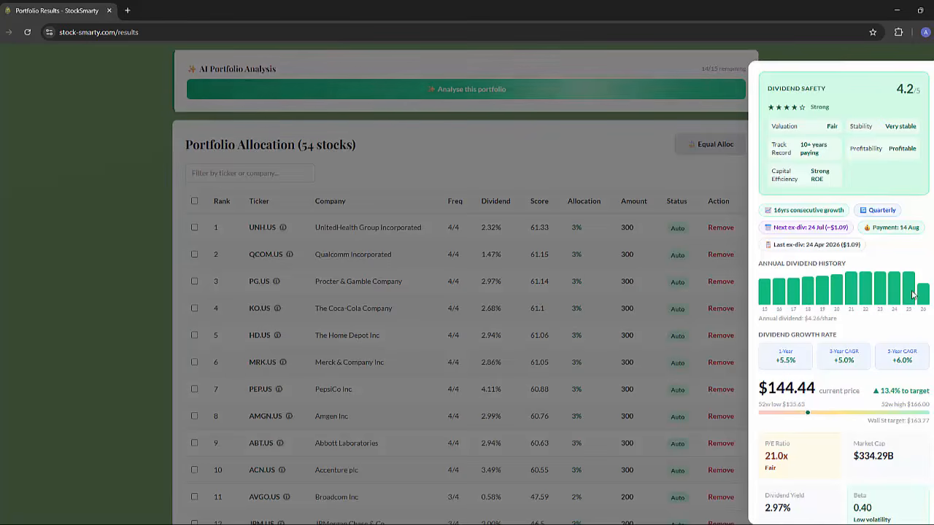
{"action": "scroll", "coordinate": [825, 298], "scroll_direction": "down", "scroll_amount": 2}
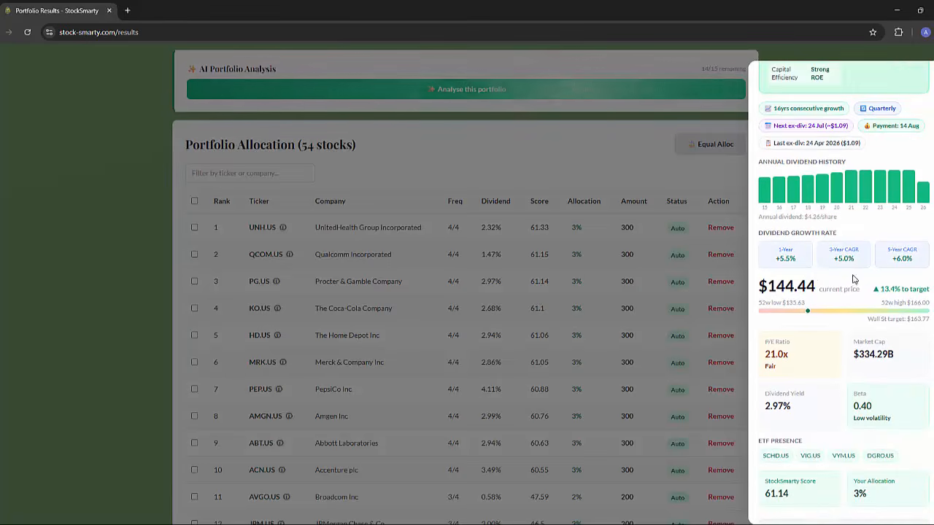
{"action": "scroll", "coordinate": [854, 279], "scroll_direction": "down", "scroll_amount": 1}
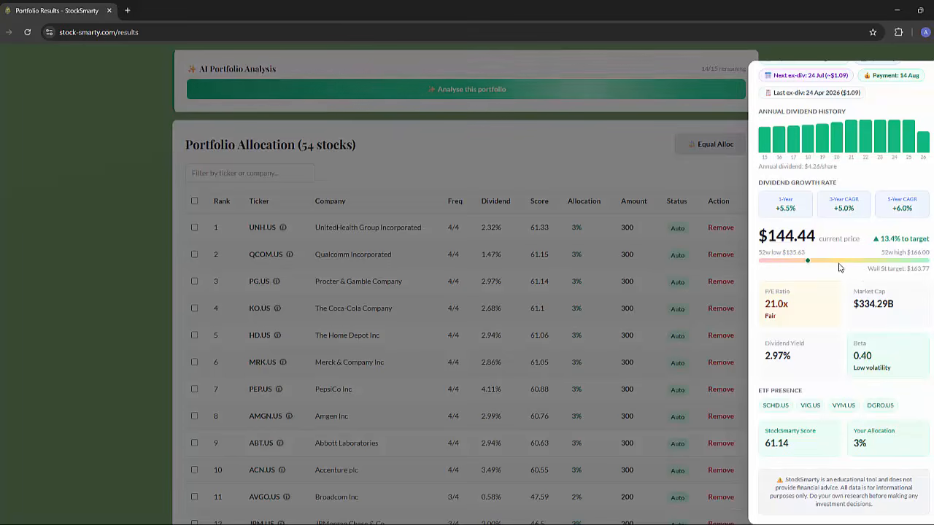
{"action": "scroll", "coordinate": [813, 299], "scroll_direction": "down", "scroll_amount": 1}
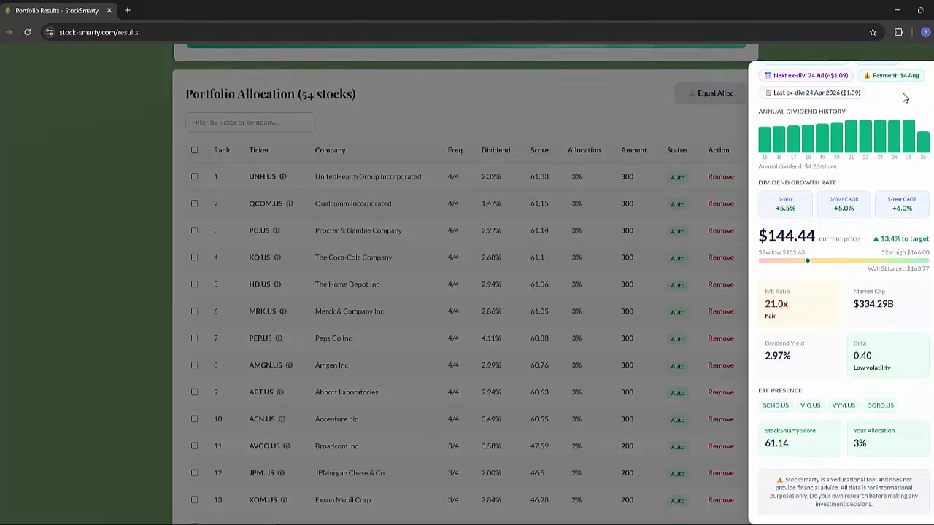
{"action": "scroll", "coordinate": [904, 126], "scroll_direction": "up", "scroll_amount": 3}
{"action": "scroll", "coordinate": [903, 126], "scroll_direction": "up", "scroll_amount": 3}
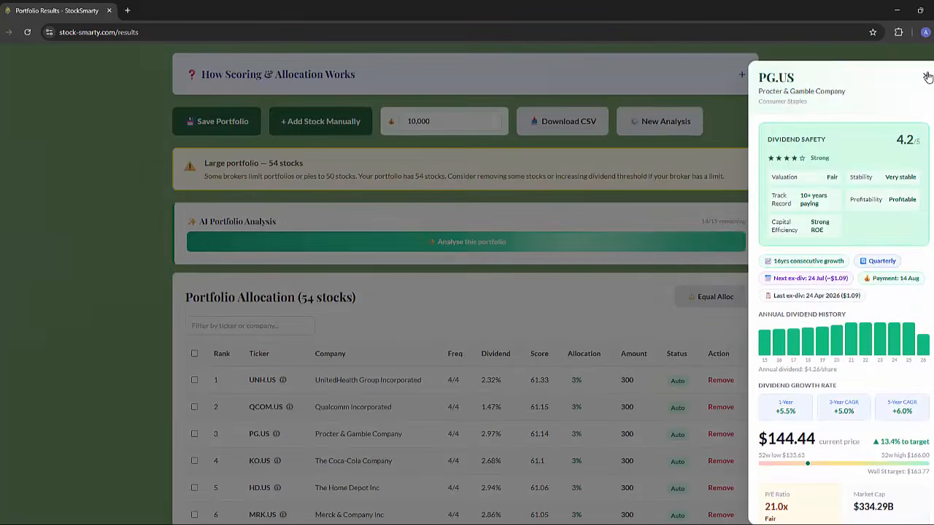
{"action": "left_click", "coordinate": [926, 76]}
Remove the four lowest-ranked stocks EOG.US, ETN.US, CB.US and SBUX.US from the portfolio together.
{"action": "scroll", "coordinate": [410, 369], "scroll_direction": "down", "scroll_amount": 2}
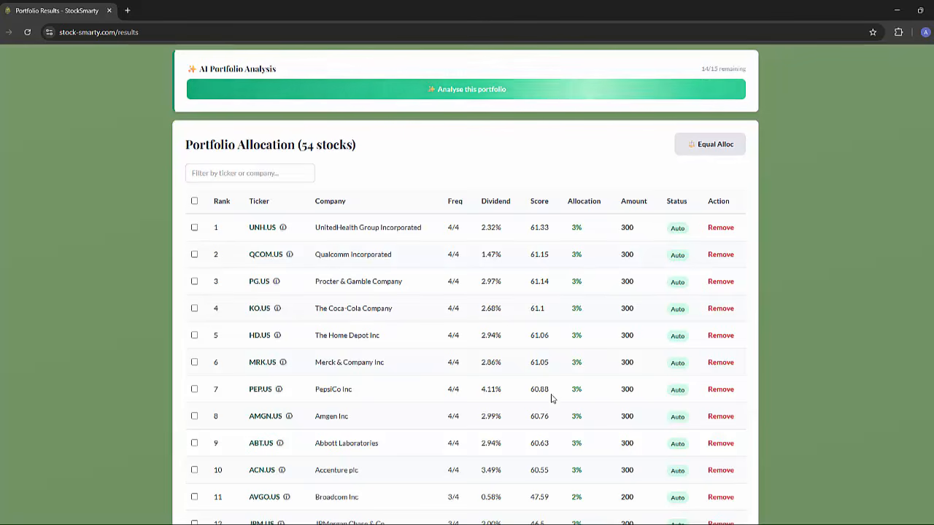
{"action": "scroll", "coordinate": [380, 257], "scroll_direction": "up", "scroll_amount": 1}
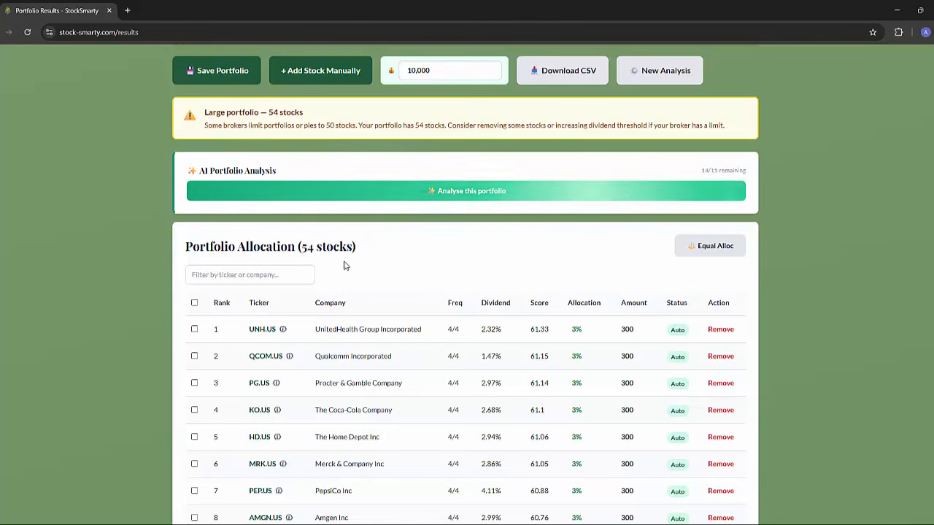
{"action": "scroll", "coordinate": [335, 274], "scroll_direction": "down", "scroll_amount": 15}
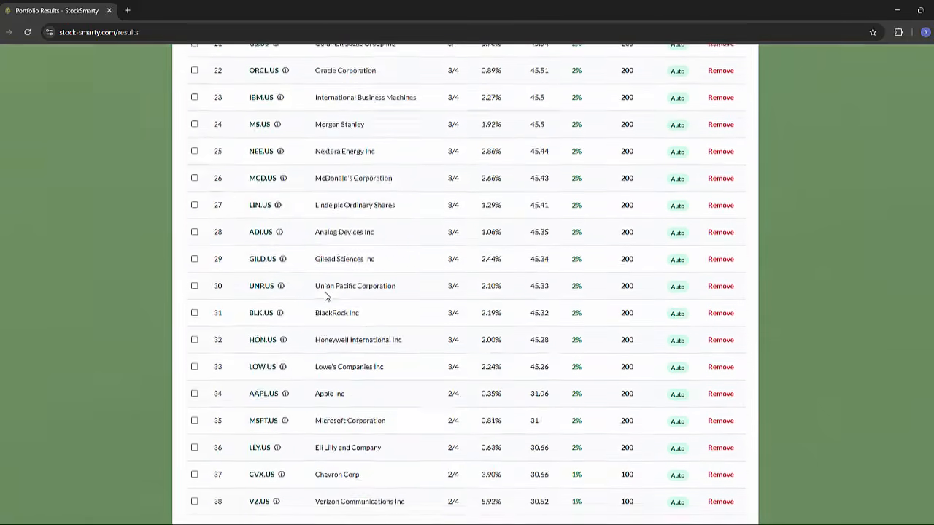
{"action": "left_click", "coordinate": [194, 434]}
{"action": "left_click", "coordinate": [194, 409]}
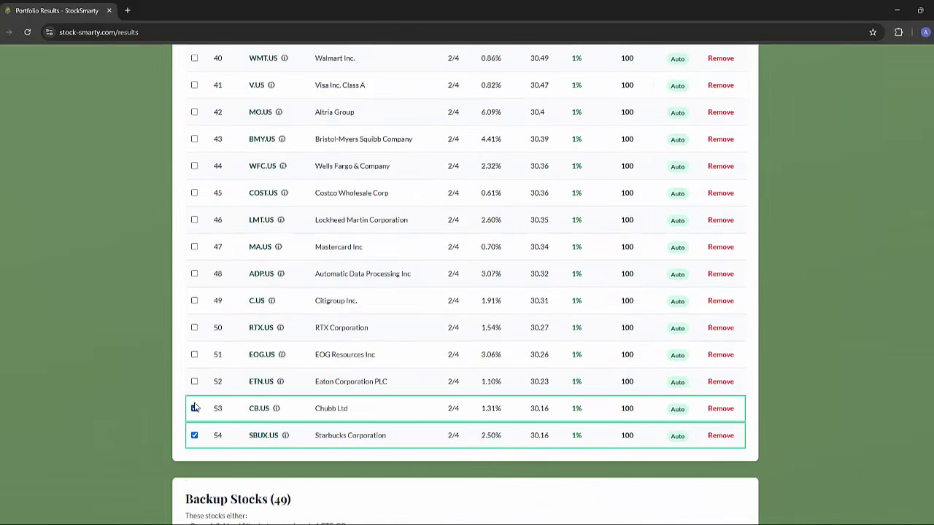
{"action": "left_click", "coordinate": [195, 355]}
{"action": "left_click", "coordinate": [194, 381]}
{"action": "scroll", "coordinate": [217, 367], "scroll_direction": "up", "scroll_amount": 10}
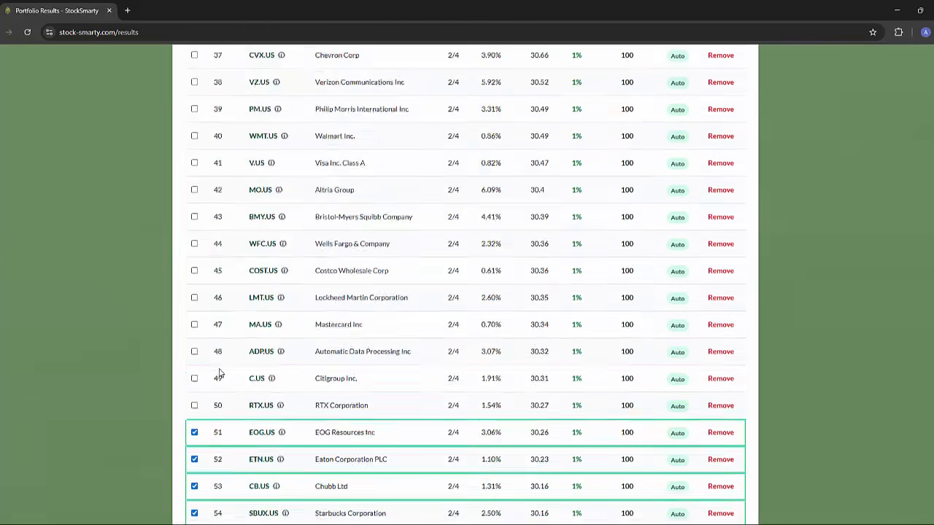
{"action": "scroll", "coordinate": [450, 337], "scroll_direction": "up", "scroll_amount": 4}
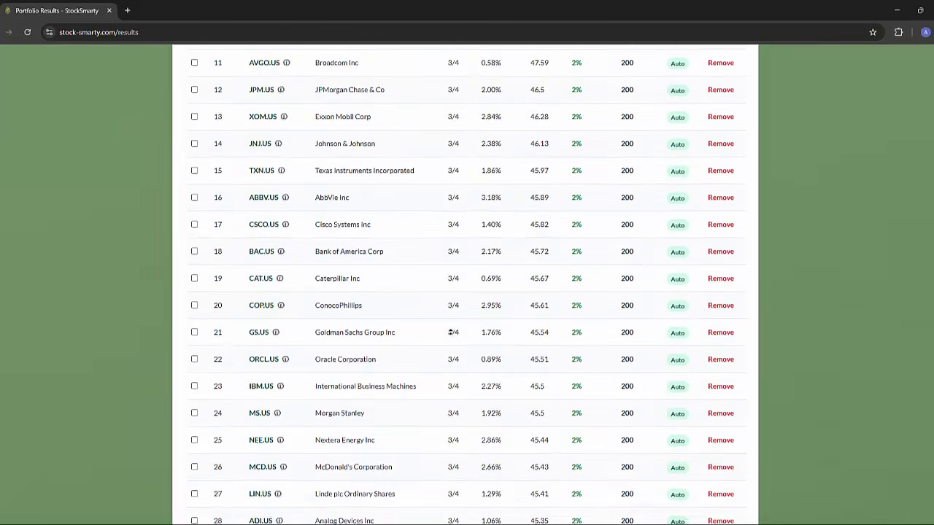
{"action": "scroll", "coordinate": [452, 334], "scroll_direction": "up", "scroll_amount": 7}
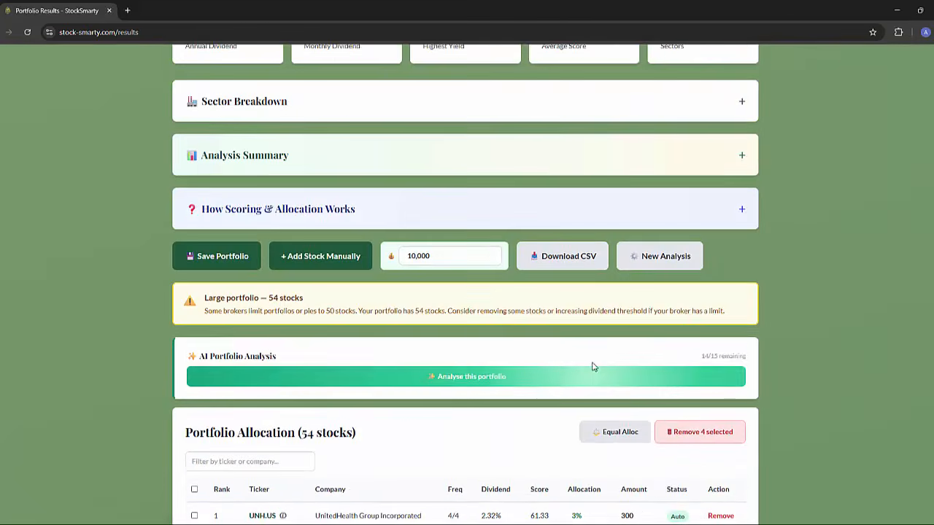
{"action": "left_click", "coordinate": [667, 431]}
{"action": "left_click", "coordinate": [523, 102]}
Look through the recalculated portfolio allocation table and the summary figures of the reduced portfolio.
{"action": "scroll", "coordinate": [537, 234], "scroll_direction": "down", "scroll_amount": 3}
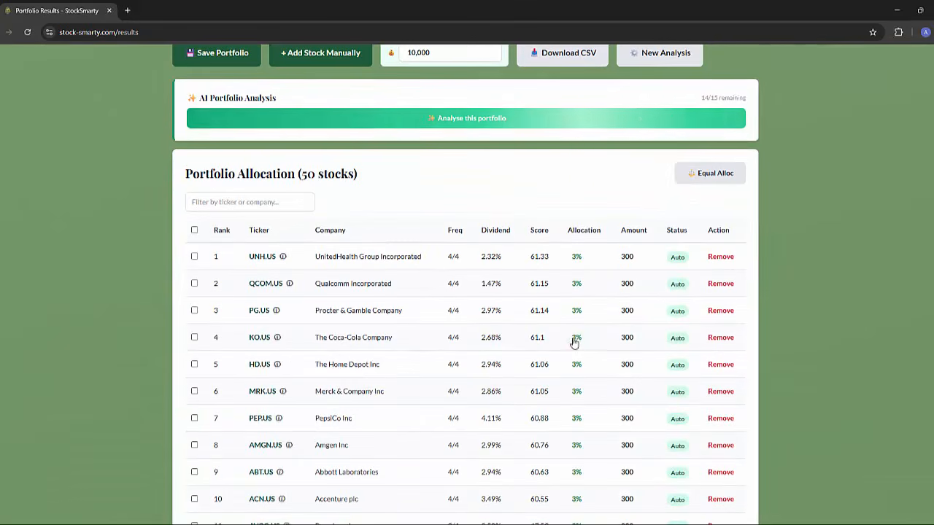
{"action": "scroll", "coordinate": [571, 387], "scroll_direction": "down", "scroll_amount": 14}
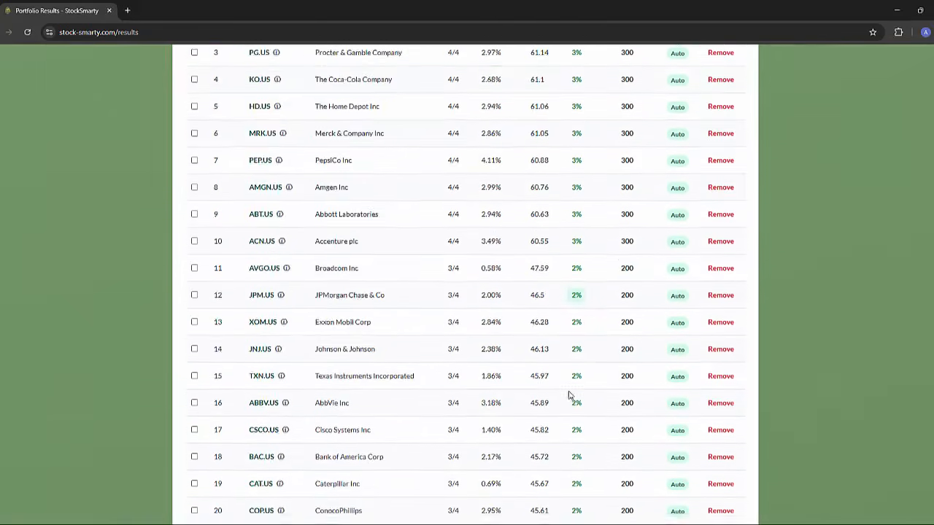
{"action": "scroll", "coordinate": [568, 402], "scroll_direction": "down", "scroll_amount": 3}
{"action": "scroll", "coordinate": [560, 358], "scroll_direction": "up", "scroll_amount": 4}
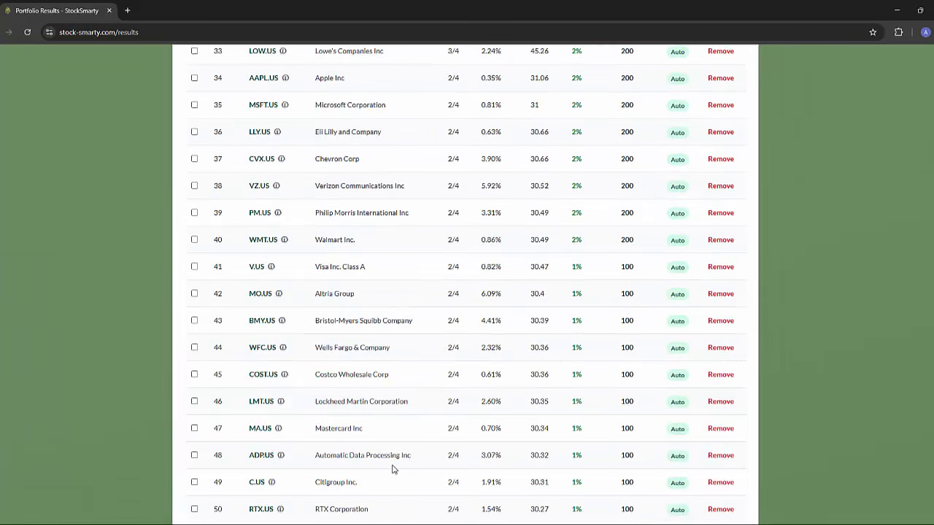
{"action": "scroll", "coordinate": [392, 470], "scroll_direction": "up", "scroll_amount": 20}
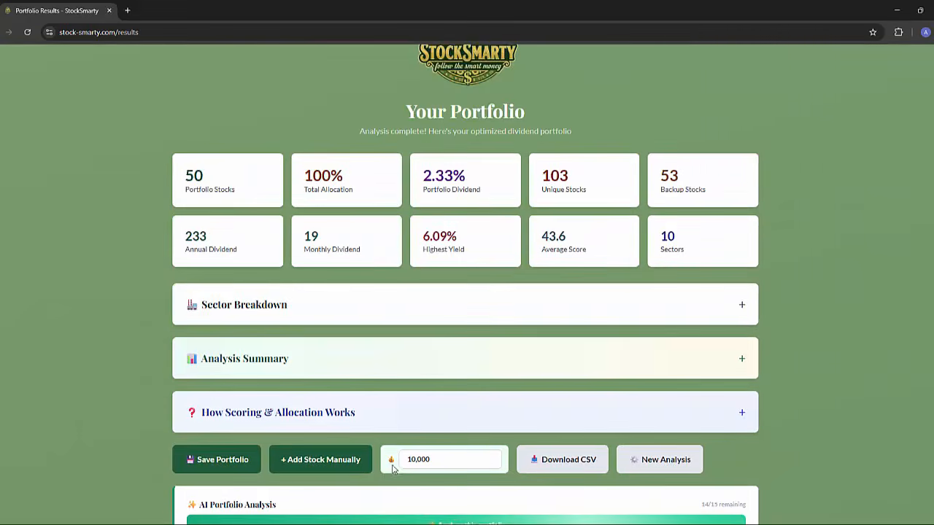
{"action": "scroll", "coordinate": [462, 309], "scroll_direction": "down", "scroll_amount": 1}
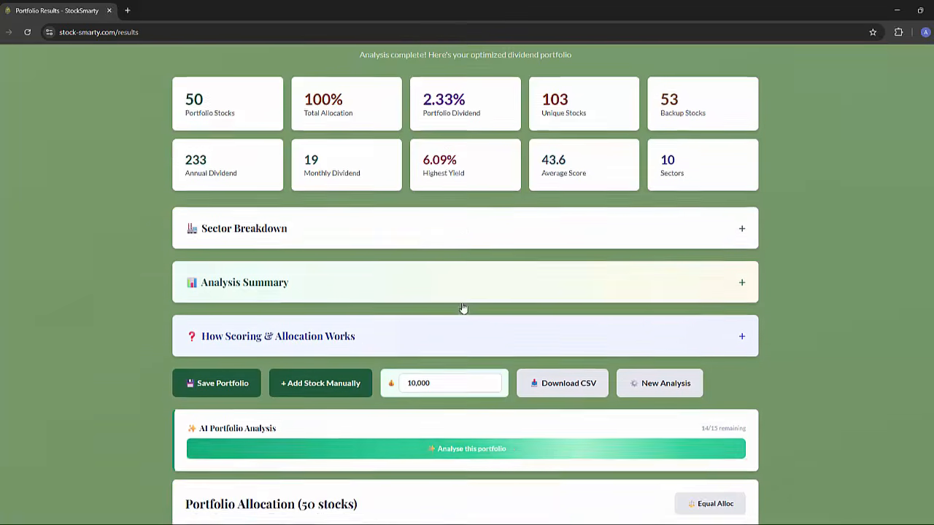
{"action": "scroll", "coordinate": [463, 308], "scroll_direction": "down", "scroll_amount": 5}
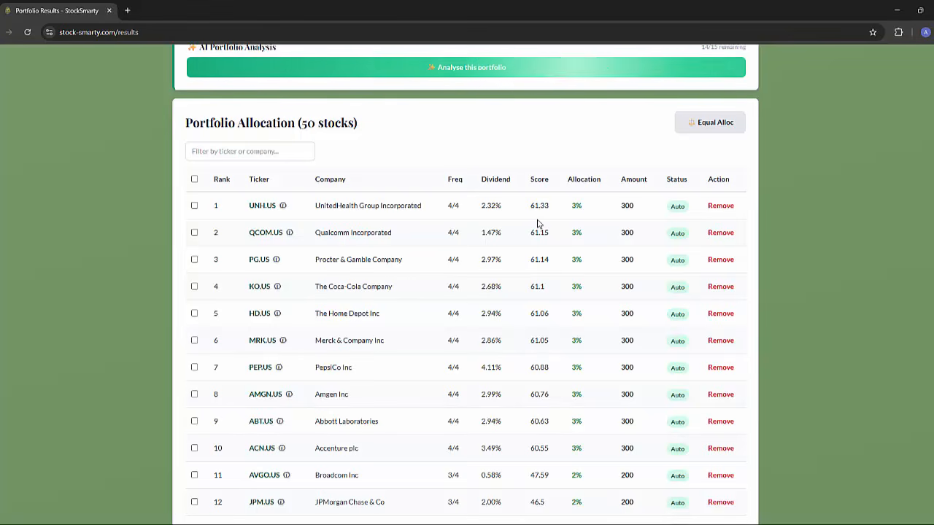
{"action": "scroll", "coordinate": [382, 273], "scroll_direction": "up", "scroll_amount": 2}
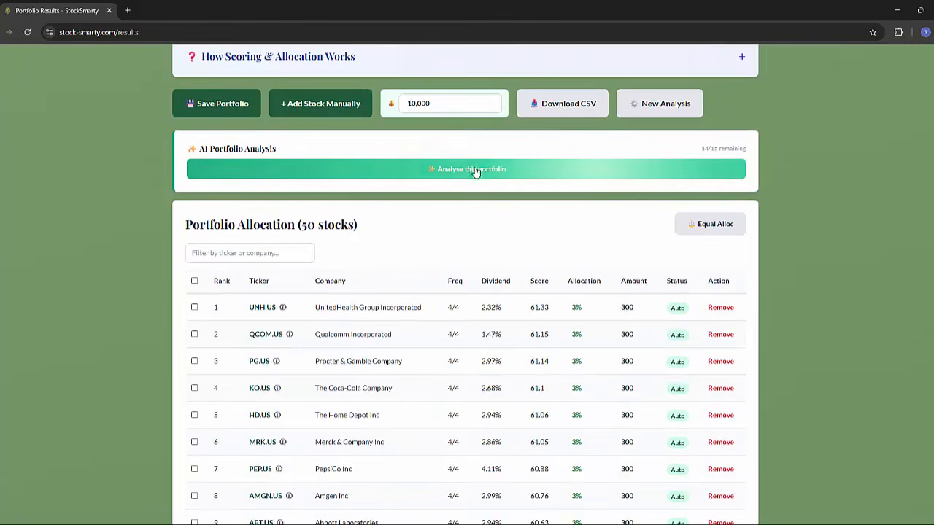
Run the AI analysis of the portfolio and skim the report as it is generated.
{"action": "left_click", "coordinate": [475, 171]}
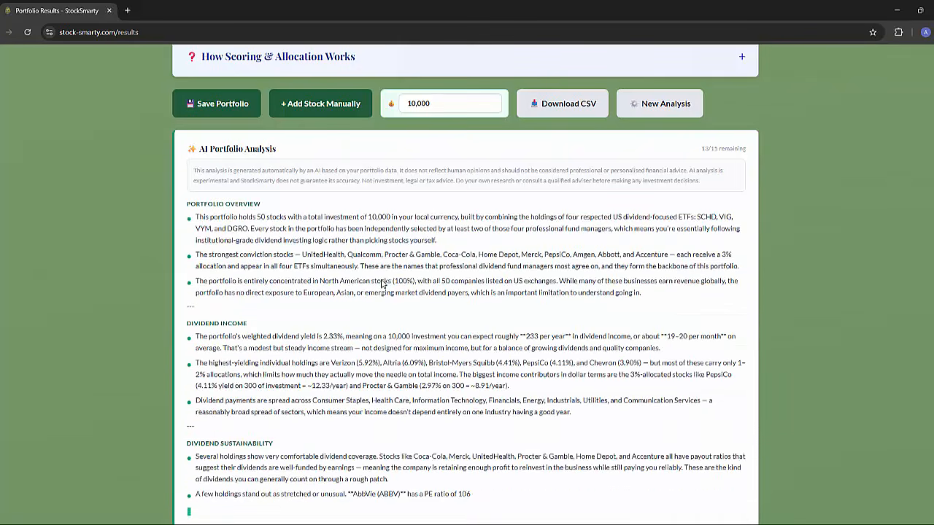
{"action": "scroll", "coordinate": [381, 280], "scroll_direction": "down", "scroll_amount": 3}
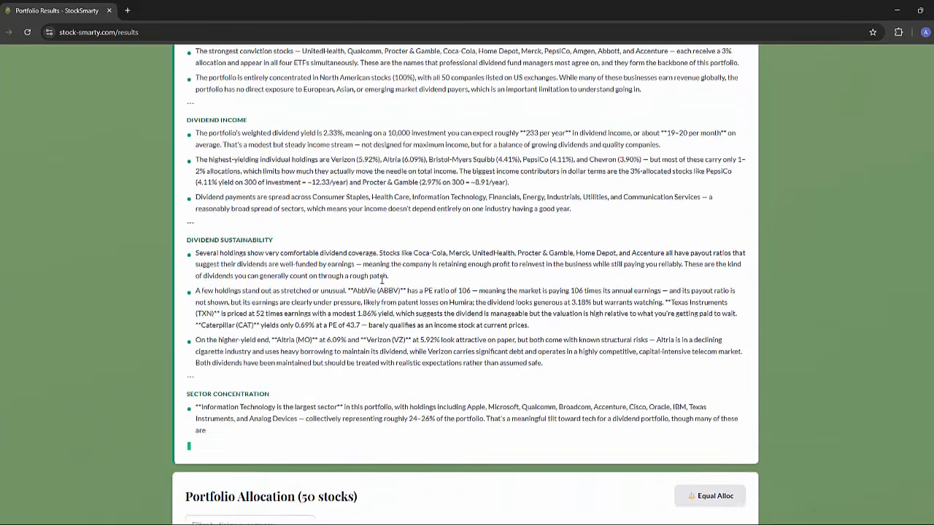
{"action": "scroll", "coordinate": [382, 280], "scroll_direction": "down", "scroll_amount": 4}
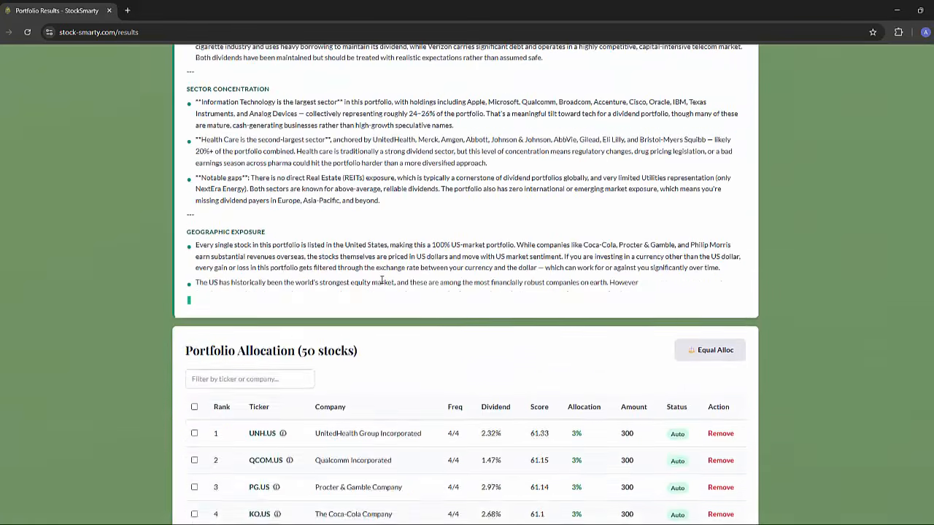
{"action": "scroll", "coordinate": [381, 280], "scroll_direction": "up", "scroll_amount": 9}
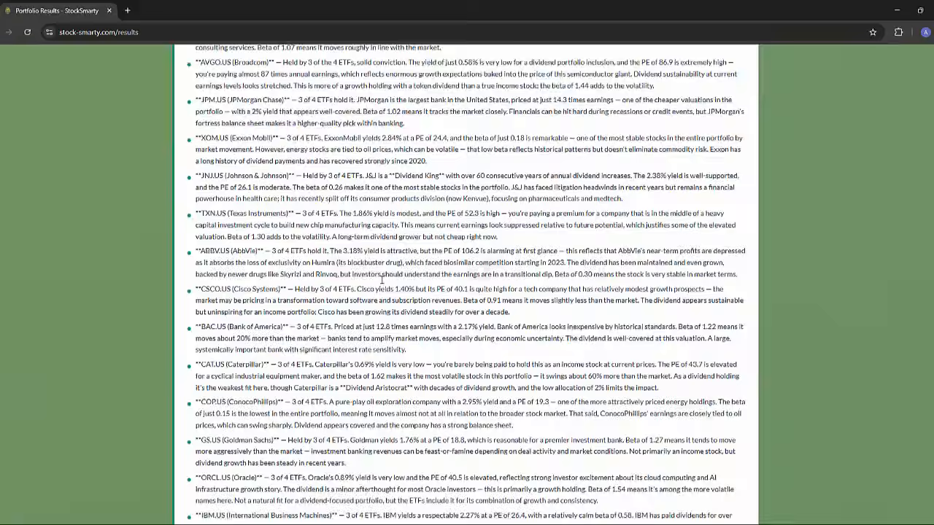
{"action": "scroll", "coordinate": [381, 280], "scroll_direction": "up", "scroll_amount": 15}
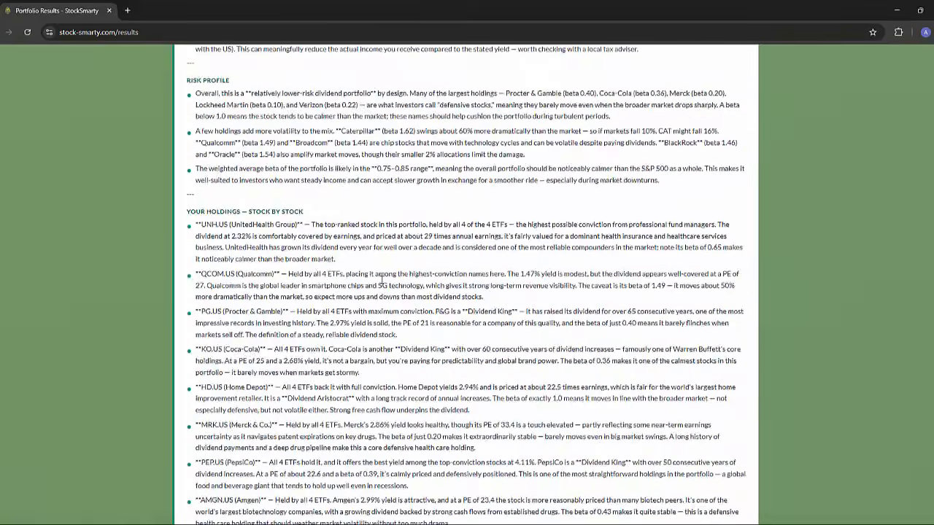
{"action": "scroll", "coordinate": [381, 280], "scroll_direction": "down", "scroll_amount": 2}
{"action": "scroll", "coordinate": [382, 281], "scroll_direction": "down", "scroll_amount": 2}
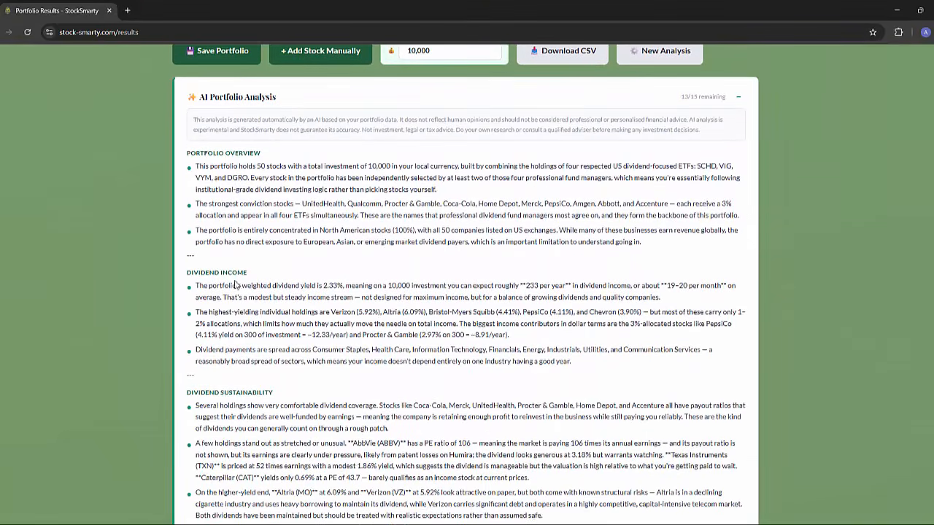
Read the AI report's dividend, sector, geographic, risk and stock-by-stock sections, and collapse the report.
{"action": "scroll", "coordinate": [338, 324], "scroll_direction": "down", "scroll_amount": 2}
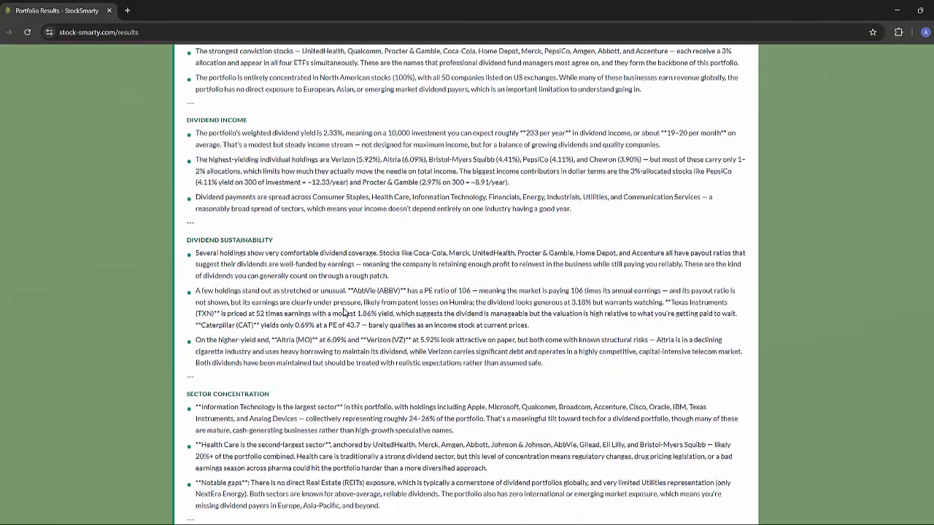
{"action": "scroll", "coordinate": [354, 289], "scroll_direction": "down", "scroll_amount": 3}
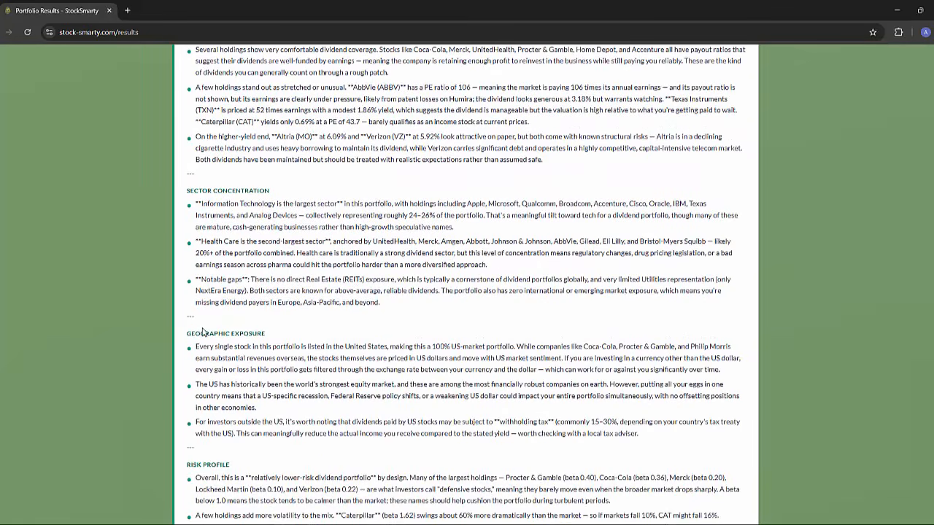
{"action": "scroll", "coordinate": [352, 342], "scroll_direction": "down", "scroll_amount": 3}
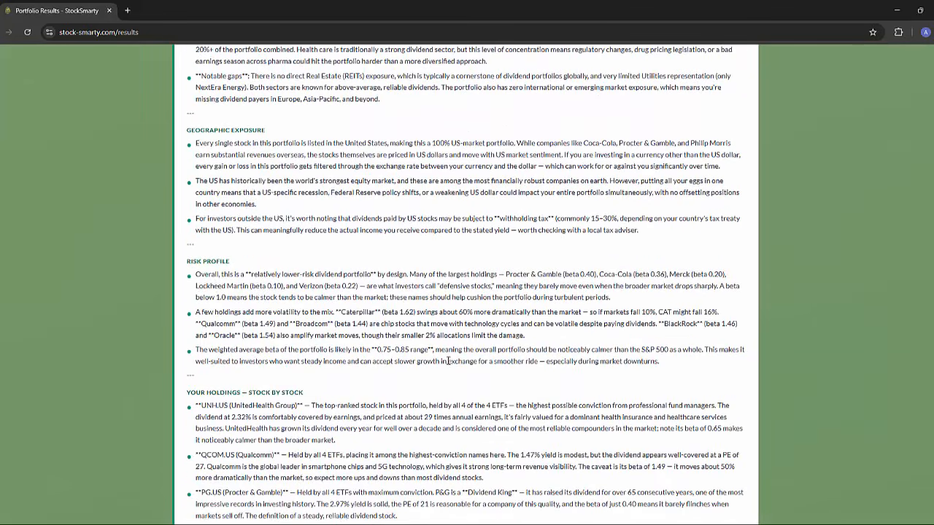
{"action": "scroll", "coordinate": [448, 361], "scroll_direction": "down", "scroll_amount": 3}
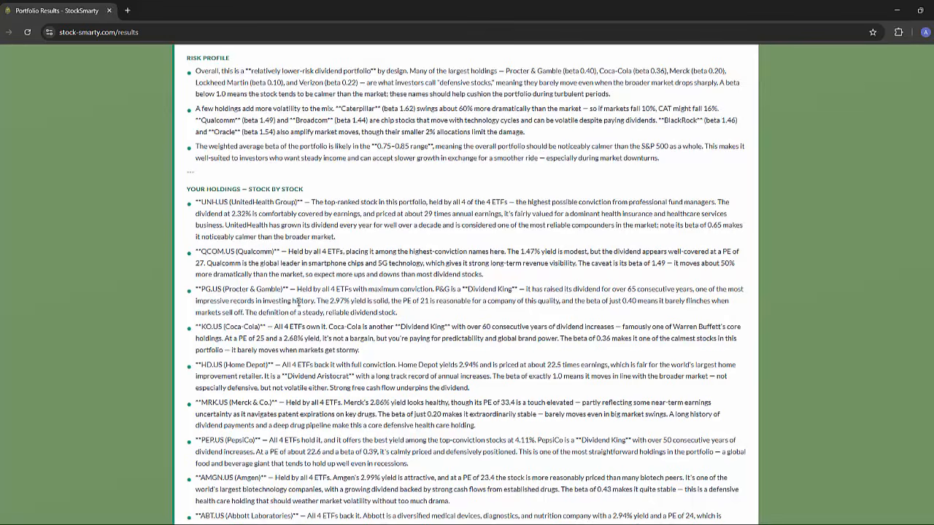
{"action": "scroll", "coordinate": [297, 303], "scroll_direction": "down", "scroll_amount": 20}
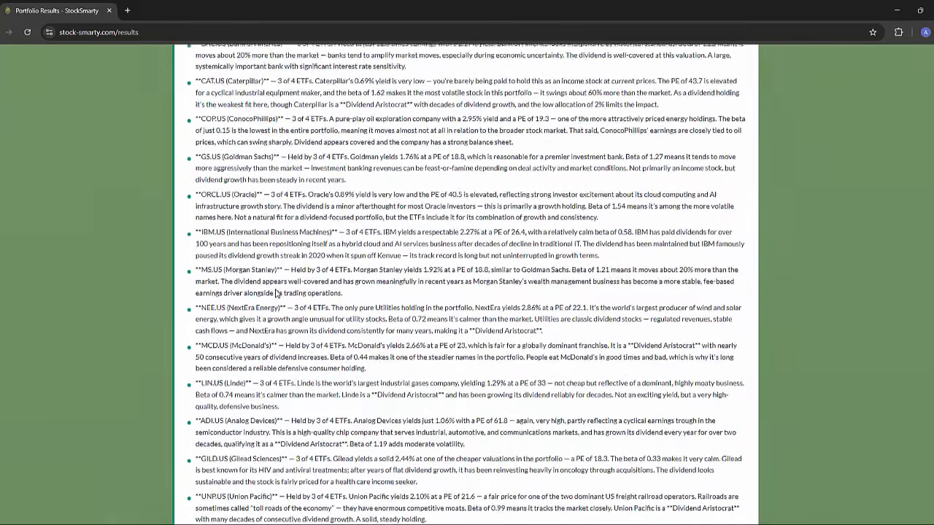
{"action": "scroll", "coordinate": [277, 293], "scroll_direction": "up", "scroll_amount": 20}
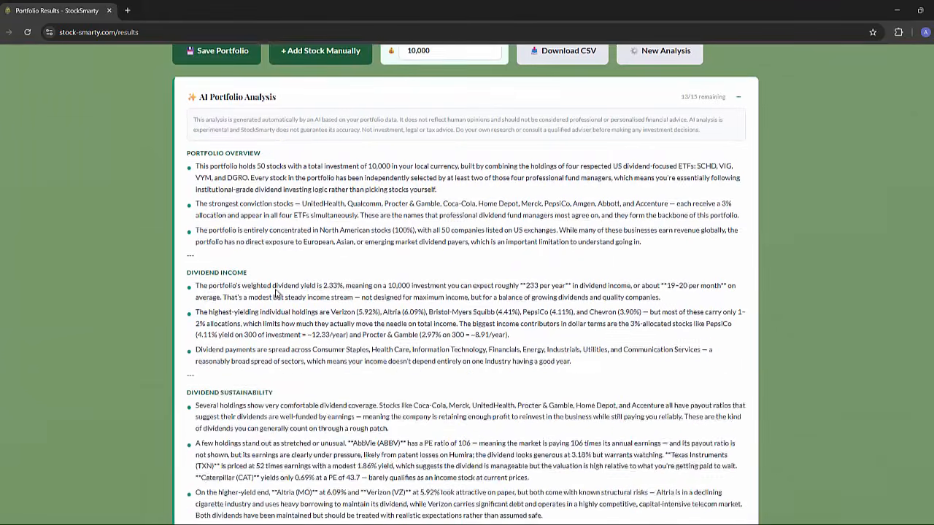
{"action": "scroll", "coordinate": [277, 293], "scroll_direction": "up", "scroll_amount": 3}
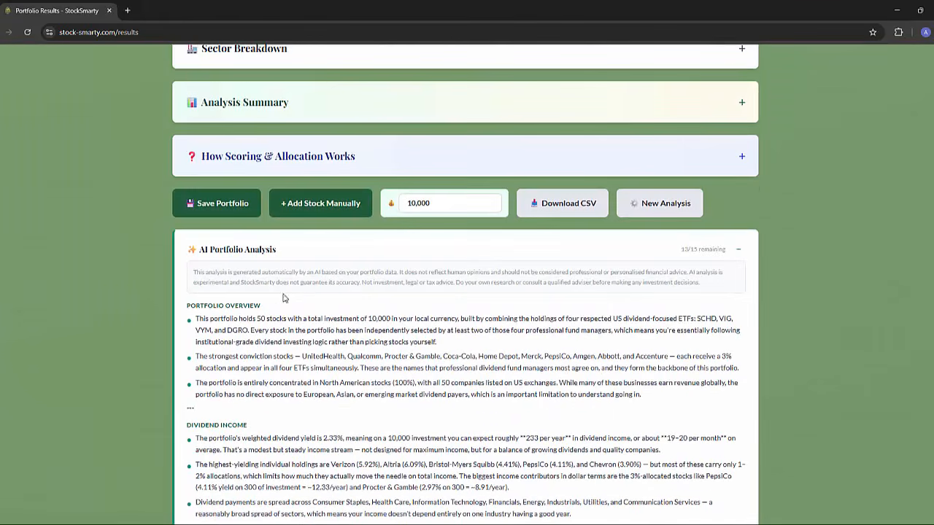
{"action": "left_click", "coordinate": [737, 249]}
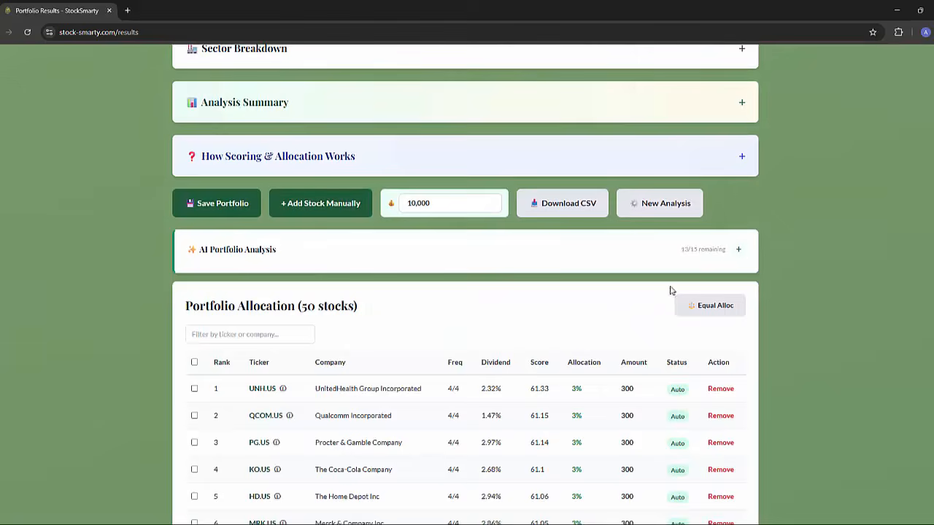
Look over the portfolio allocation table once more, checking the listed stocks and their allocations.
{"action": "scroll", "coordinate": [669, 291], "scroll_direction": "down", "scroll_amount": 3}
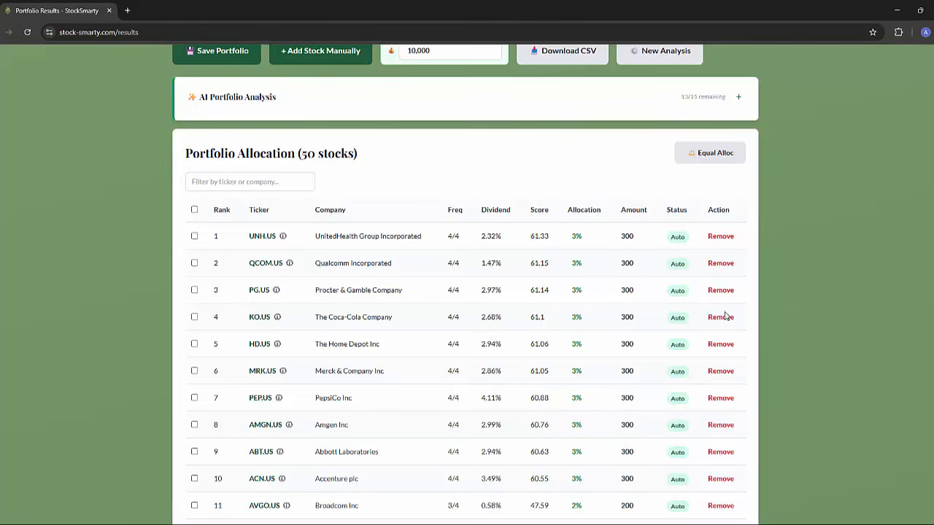
{"action": "scroll", "coordinate": [581, 371], "scroll_direction": "up", "scroll_amount": 3}
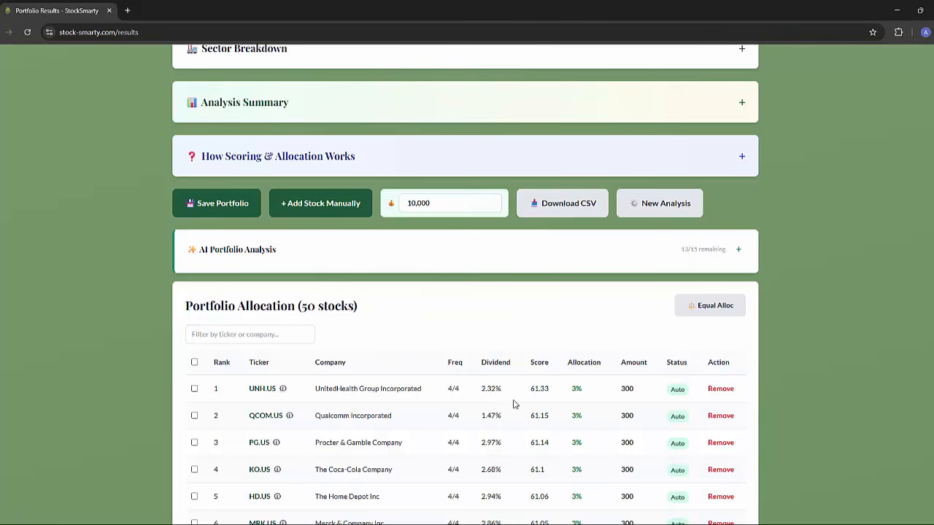
{"action": "scroll", "coordinate": [457, 404], "scroll_direction": "down", "scroll_amount": 3}
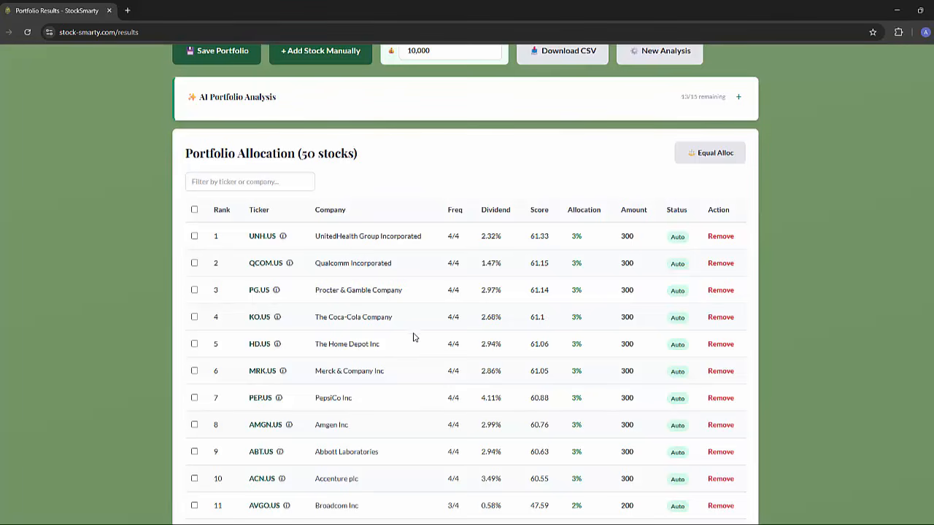
{"action": "scroll", "coordinate": [403, 337], "scroll_direction": "down", "scroll_amount": 3}
{"action": "scroll", "coordinate": [404, 338], "scroll_direction": "down", "scroll_amount": 4}
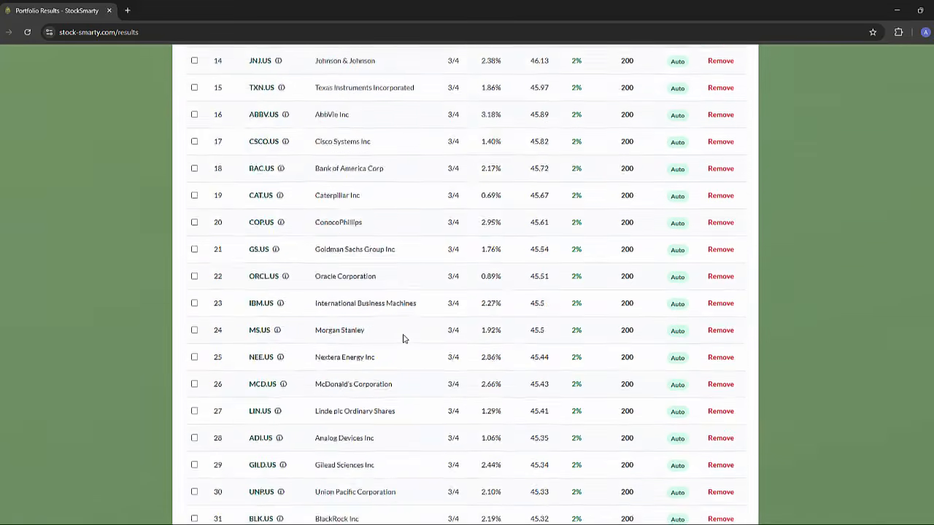
{"action": "scroll", "coordinate": [404, 338], "scroll_direction": "up", "scroll_amount": 8}
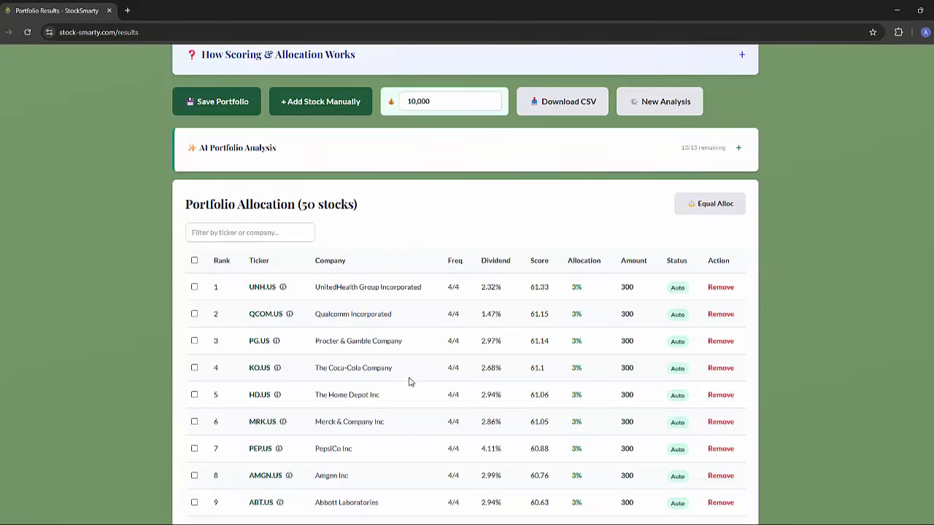
Save the 50-stock portfolio under the name "SCHD, VIG, VYM, DGRO - non-div focus".
{"action": "scroll", "coordinate": [392, 363], "scroll_direction": "up", "scroll_amount": 2}
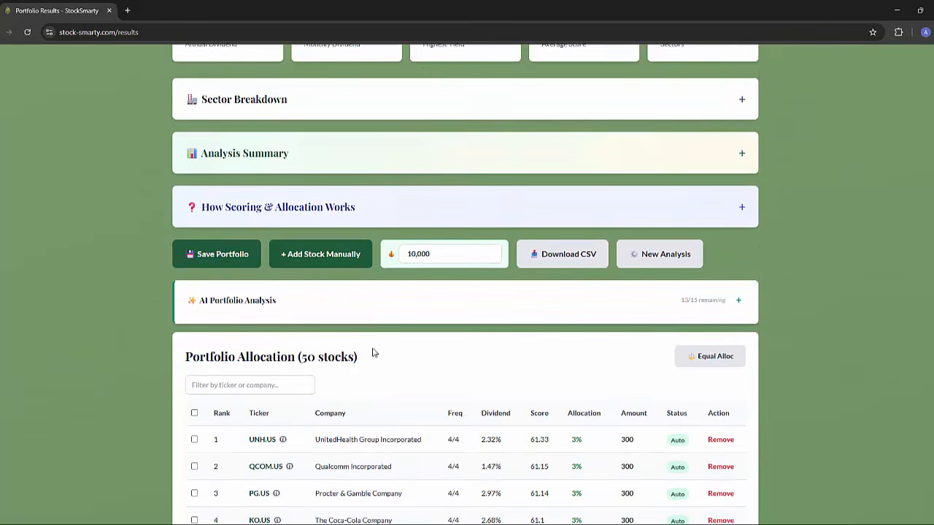
{"action": "left_click", "coordinate": [235, 256]}
{"action": "triple_click", "coordinate": [389, 228]}
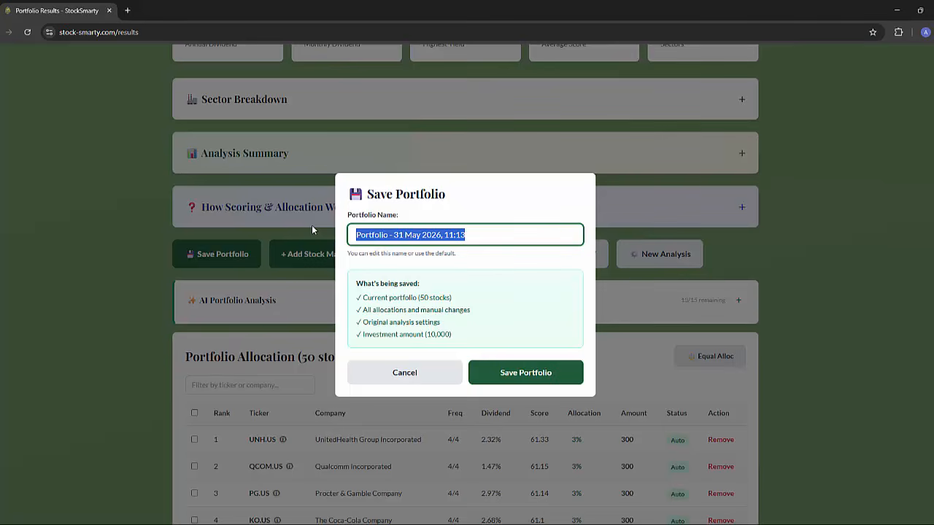
{"action": "type", "text": "SCHD,"}
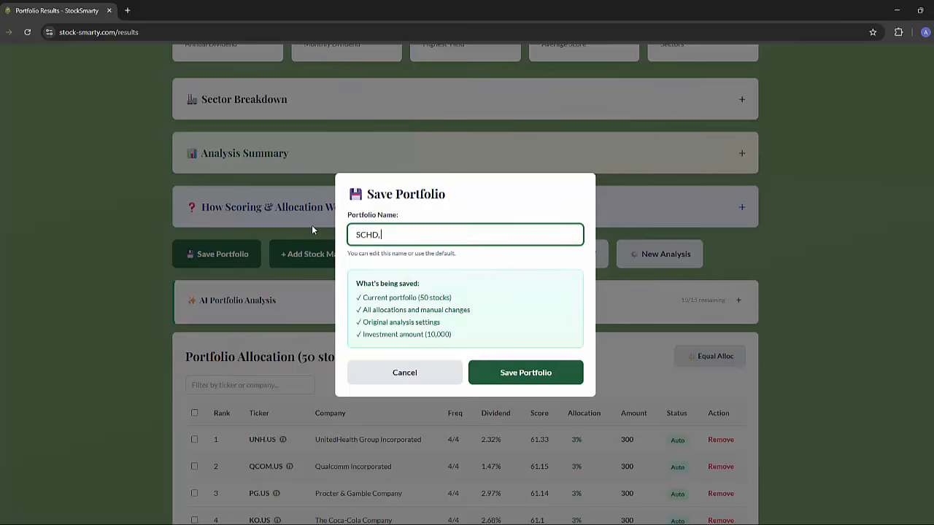
{"action": "type", "text": " VIG, VYM, DGRO - non-div focus"}
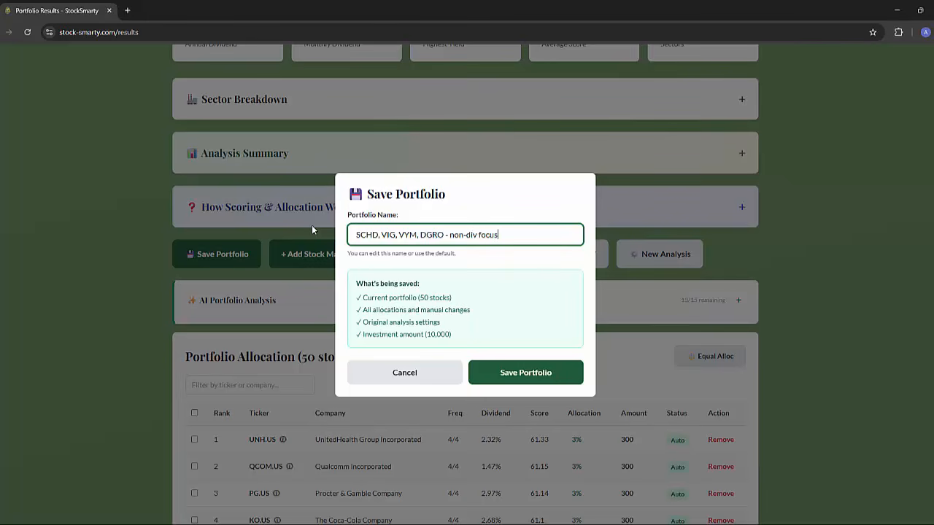
{"action": "left_click", "coordinate": [521, 372]}
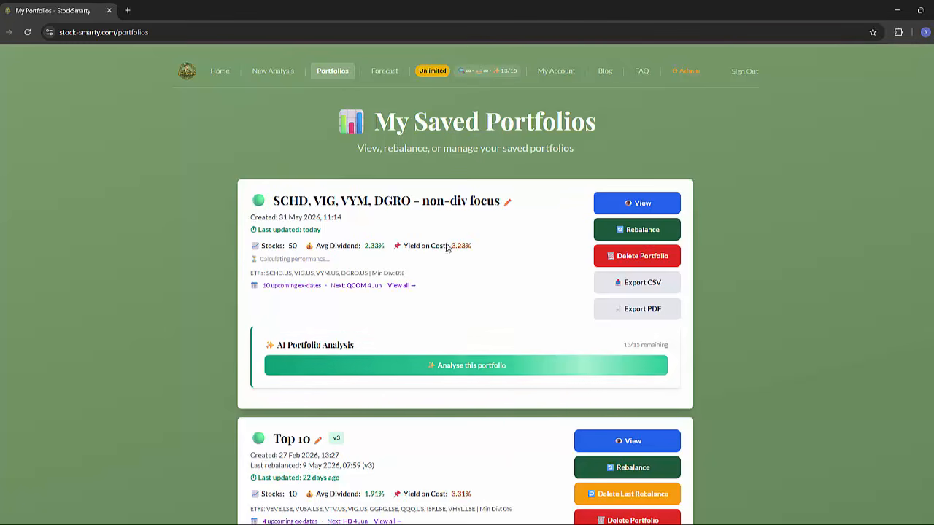
View the saved non-div focus portfolio, look through its Dividend Calendar's ex-dividend and payment dates, and collapse the calendar.
{"action": "left_click", "coordinate": [631, 212]}
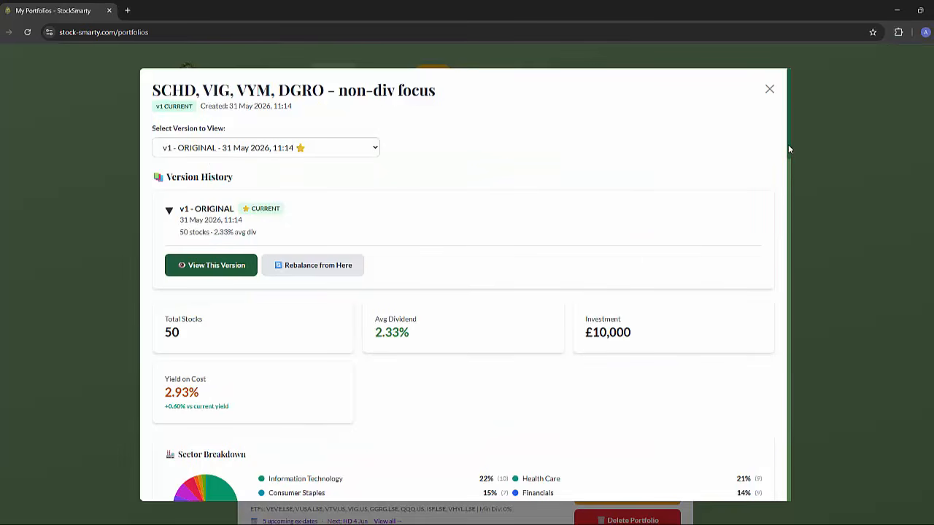
{"action": "left_click_drag", "start_coordinate": [788, 146], "coordinate": [779, 206]}
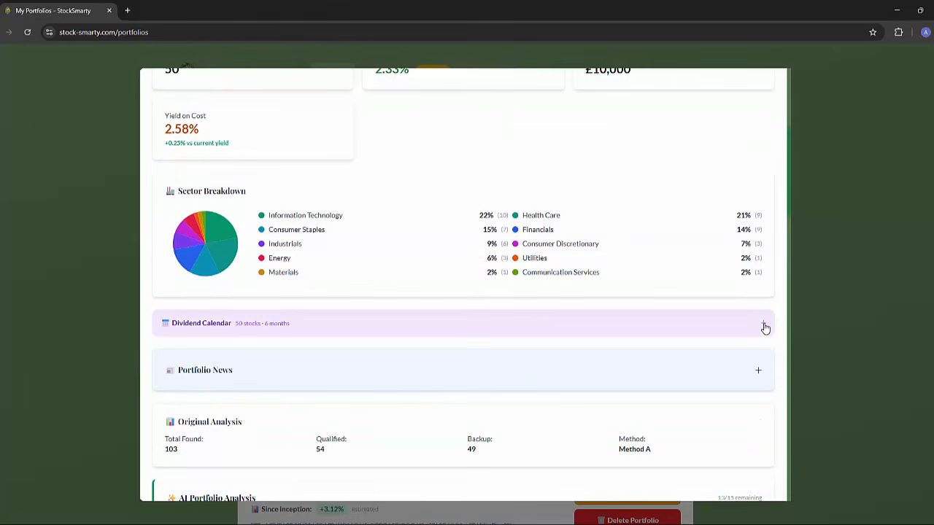
{"action": "left_click", "coordinate": [763, 325]}
{"action": "scroll", "coordinate": [512, 306], "scroll_direction": "down", "scroll_amount": 2}
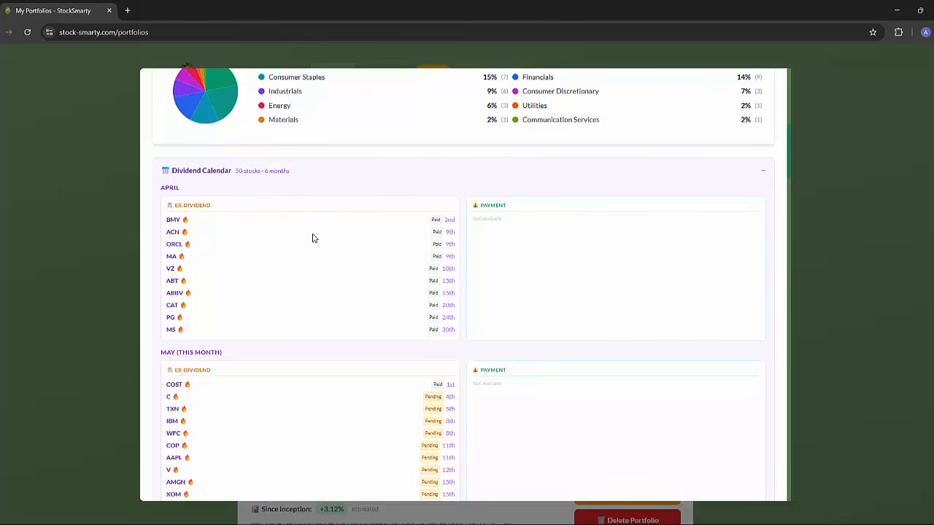
{"action": "scroll", "coordinate": [328, 267], "scroll_direction": "down", "scroll_amount": 2}
{"action": "scroll", "coordinate": [374, 265], "scroll_direction": "down", "scroll_amount": 2}
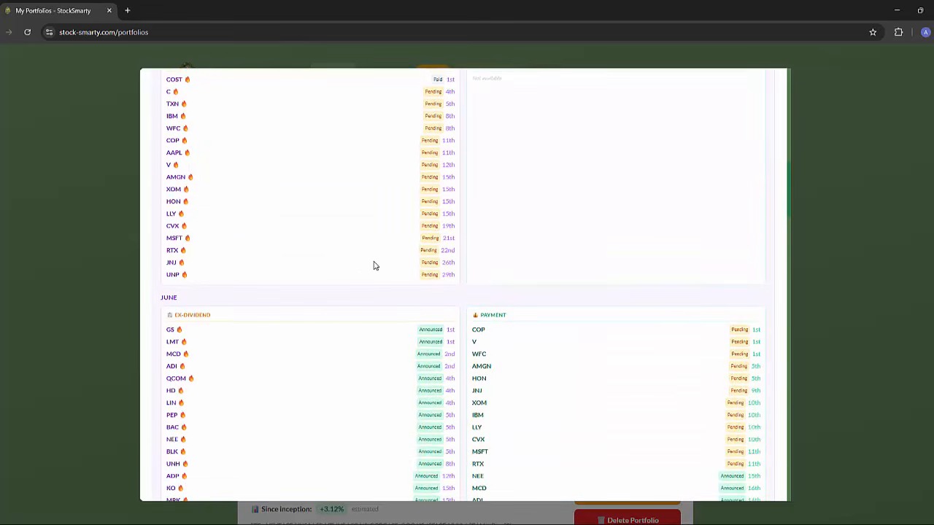
{"action": "scroll", "coordinate": [375, 268], "scroll_direction": "down", "scroll_amount": 2}
{"action": "scroll", "coordinate": [600, 282], "scroll_direction": "down", "scroll_amount": 2}
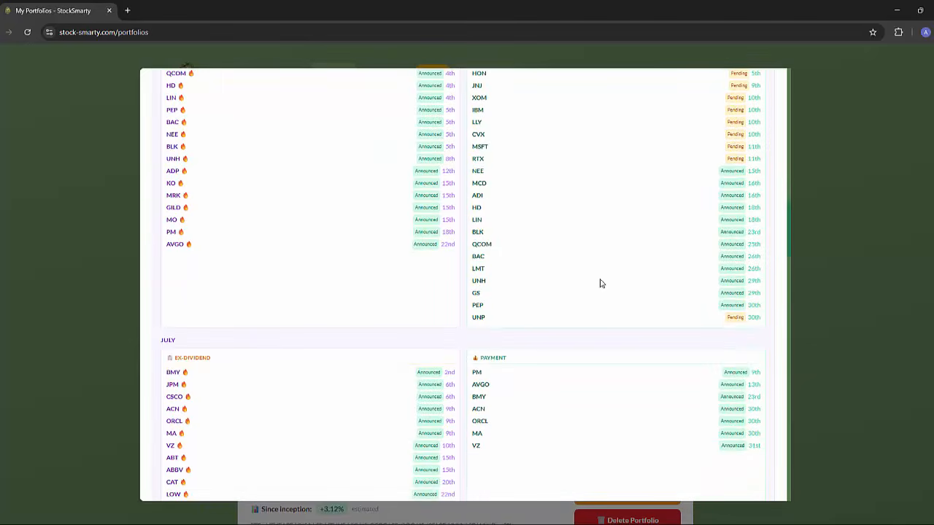
{"action": "scroll", "coordinate": [603, 288], "scroll_direction": "up", "scroll_amount": 3}
{"action": "scroll", "coordinate": [603, 288], "scroll_direction": "up", "scroll_amount": 9}
{"action": "scroll", "coordinate": [642, 285], "scroll_direction": "down", "scroll_amount": 3}
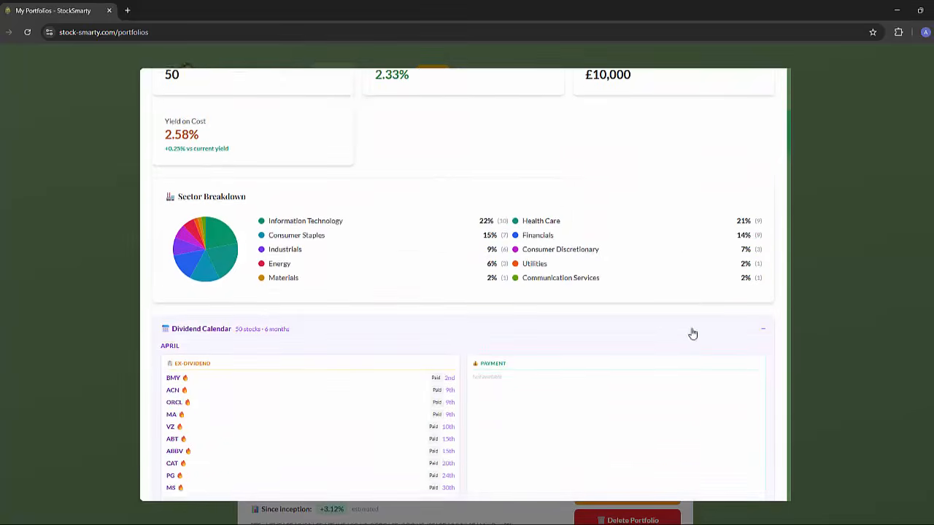
{"action": "left_click", "coordinate": [763, 327]}
Expand the Portfolio News and read its key themes and the recent articles about the holdings.
{"action": "scroll", "coordinate": [754, 213], "scroll_direction": "down", "scroll_amount": 3}
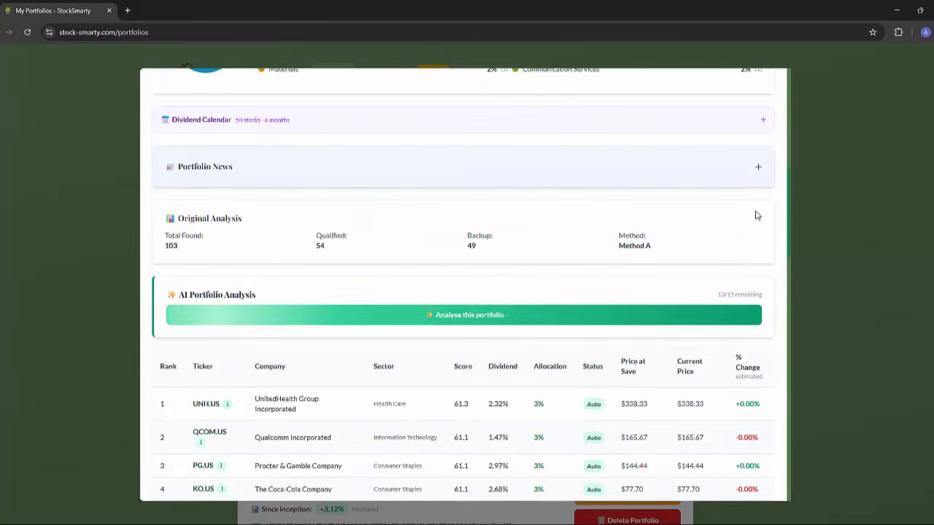
{"action": "left_click", "coordinate": [758, 168]}
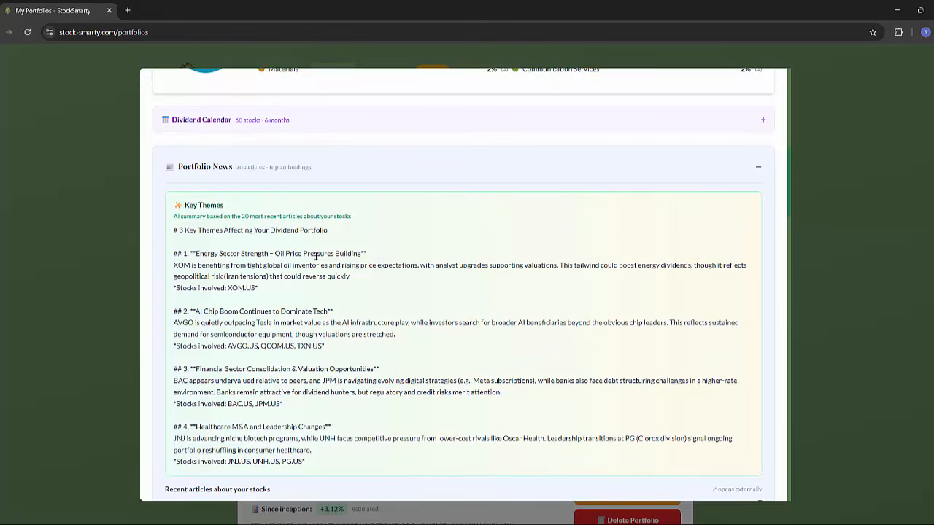
{"action": "scroll", "coordinate": [315, 256], "scroll_direction": "down", "scroll_amount": 1}
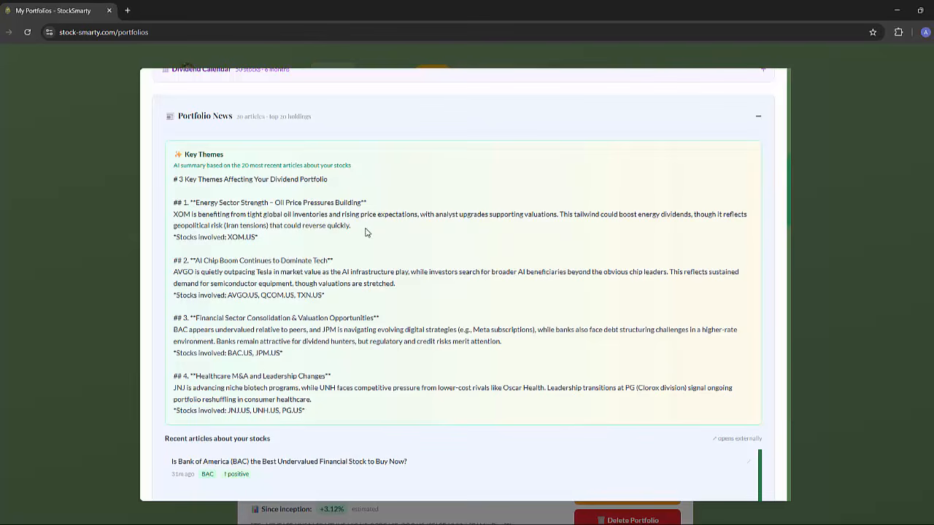
{"action": "scroll", "coordinate": [336, 242], "scroll_direction": "down", "scroll_amount": 3}
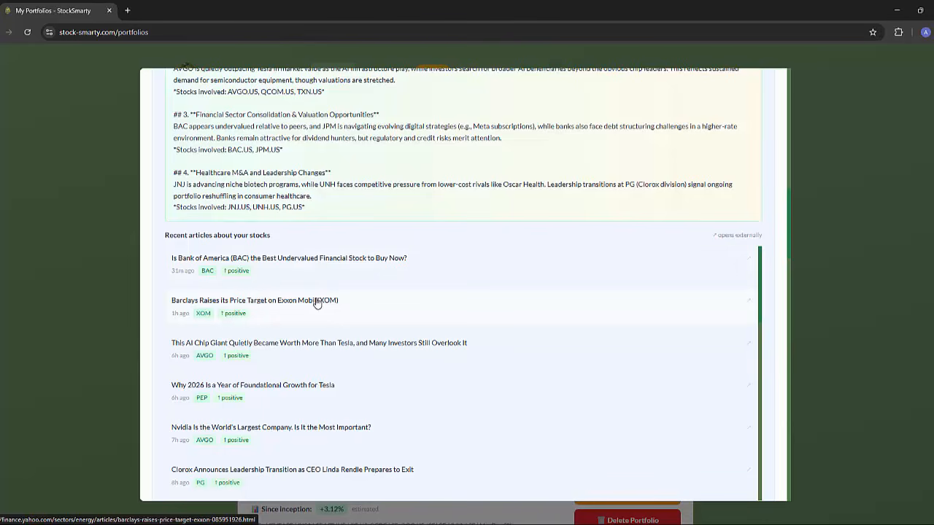
Open the Bank of America undervalued stock article, close it, and leave the portfolio's detail view.
{"action": "left_click", "coordinate": [295, 266]}
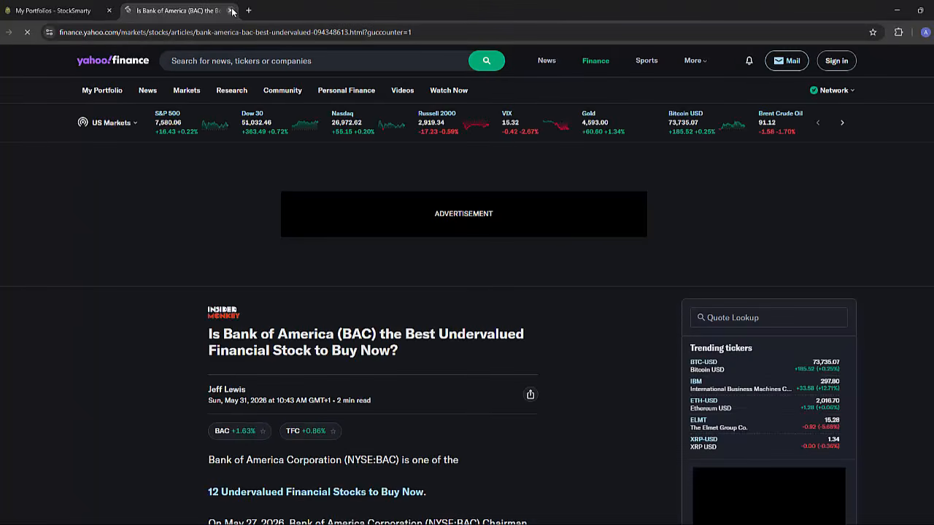
{"action": "left_click", "coordinate": [232, 10]}
{"action": "scroll", "coordinate": [698, 131], "scroll_direction": "up", "scroll_amount": 8}
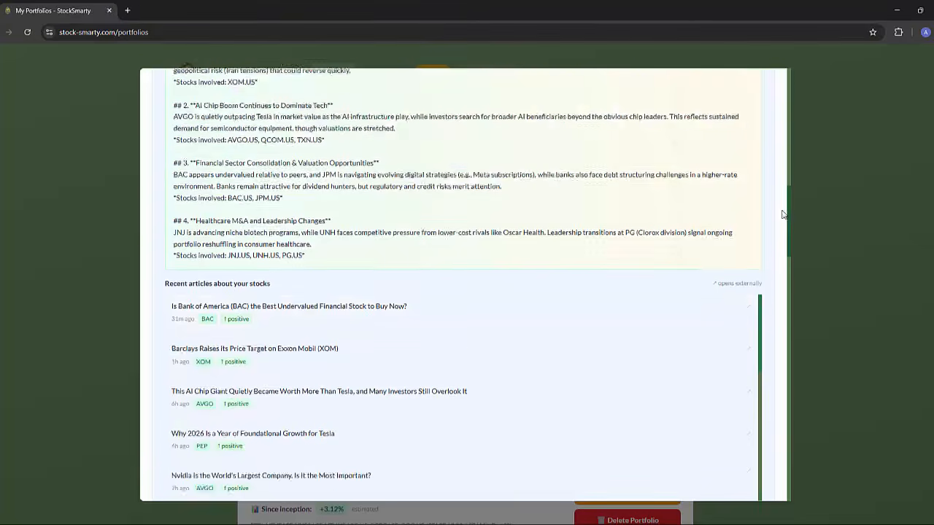
{"action": "scroll", "coordinate": [766, 172], "scroll_direction": "up", "scroll_amount": 3}
{"action": "left_click", "coordinate": [767, 89]}
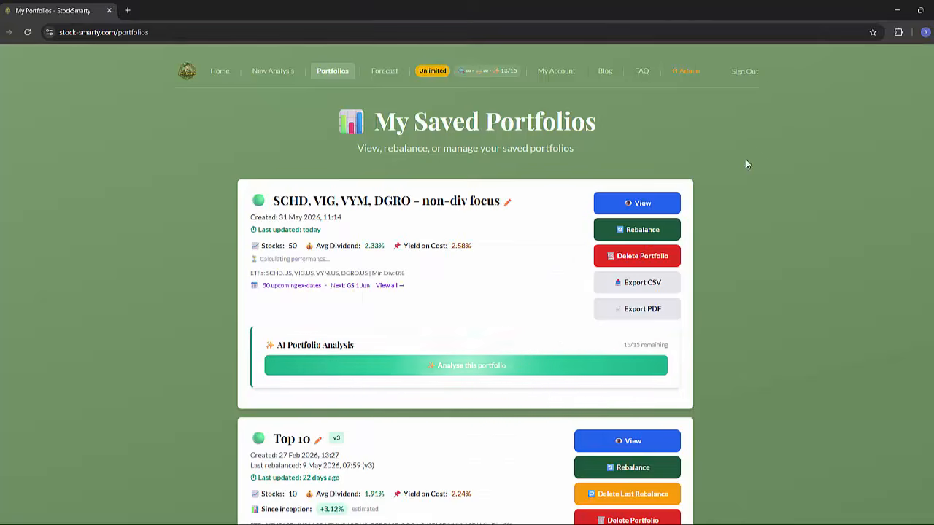
Start a new analysis and select the SCHD, VIG, VYM and DGRO ETFs.
{"action": "left_click", "coordinate": [272, 70]}
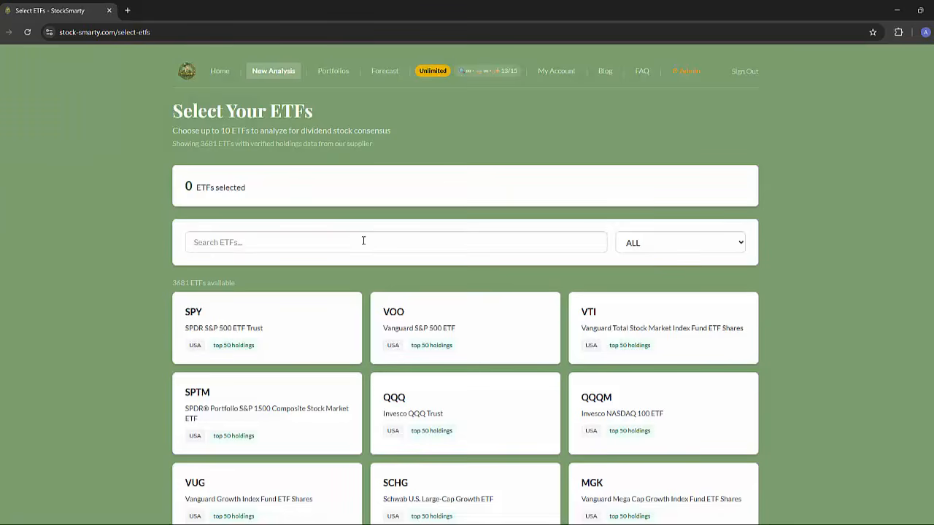
{"action": "left_click", "coordinate": [288, 241]}
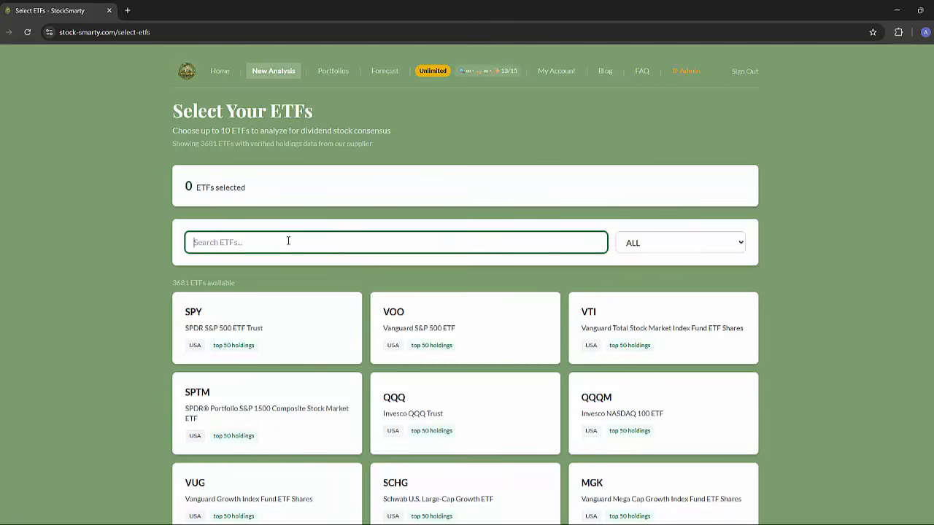
{"action": "type", "text": "sch"}
{"action": "left_click", "coordinate": [465, 328]}
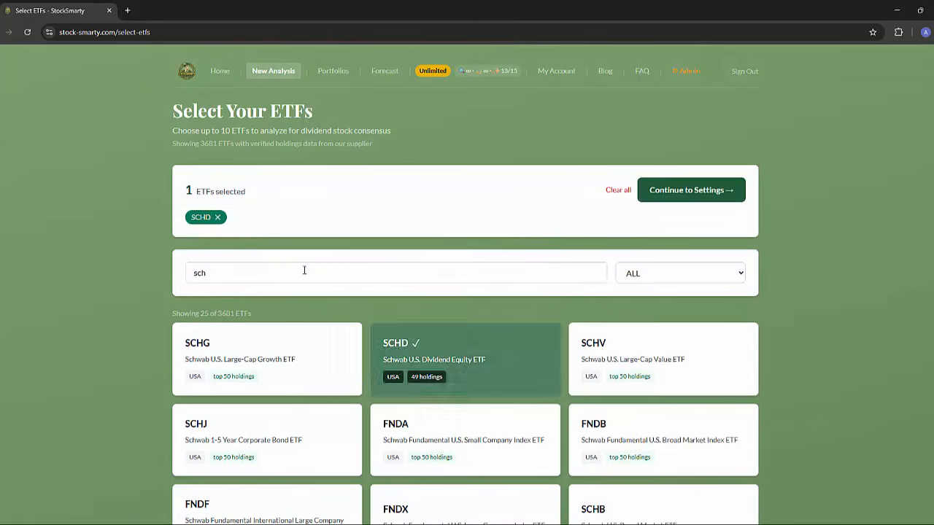
{"action": "type", "text": "vig"}
{"action": "key", "text": "Return"}
{"action": "type", "text": "vym"}
{"action": "key", "text": "Return"}
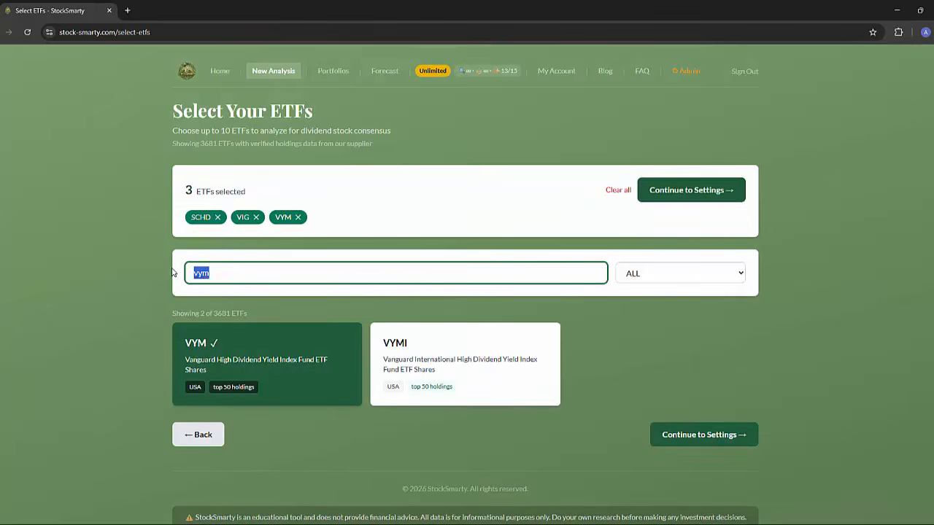
{"action": "type", "text": "dgro"}
{"action": "key", "text": "Return"}
Run the analysis with a 2% minimum dividend yield, Method A - Conservative, 50 holdings per ETF and a 10,000 investment.
{"action": "left_click", "coordinate": [667, 190]}
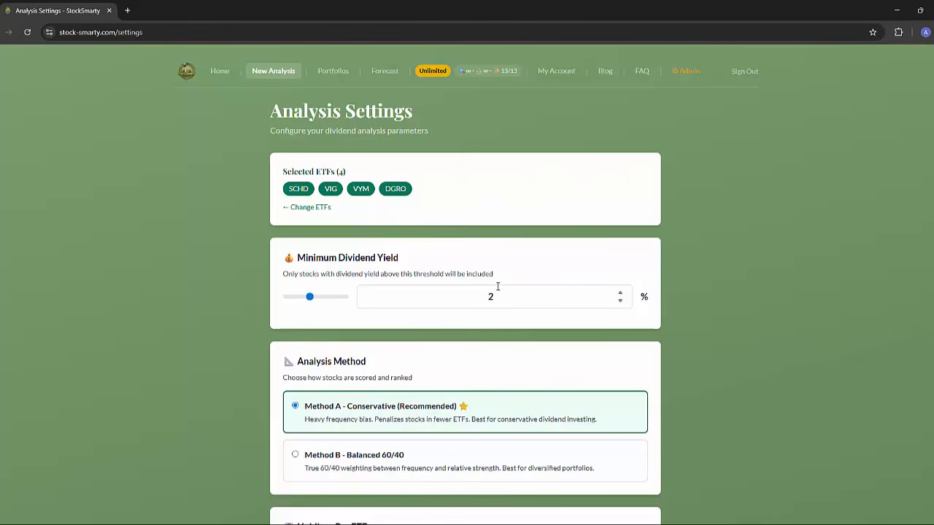
{"action": "scroll", "coordinate": [497, 287], "scroll_direction": "down", "scroll_amount": 6}
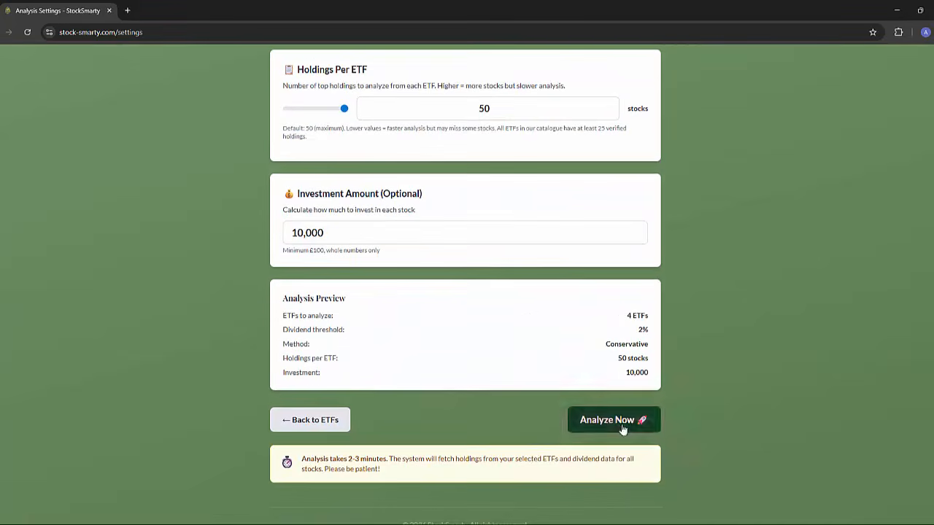
{"action": "left_click", "coordinate": [590, 423]}
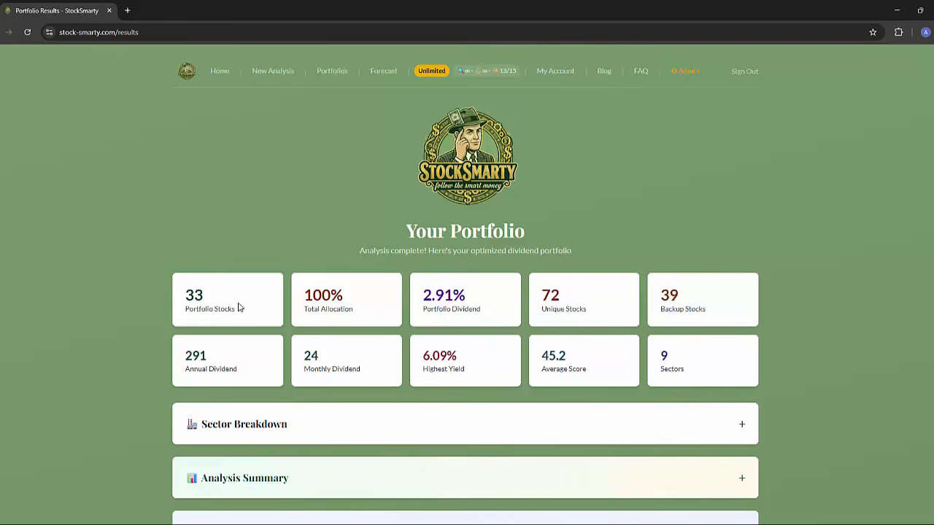
Review the new portfolio's summary figures, its allocation table and the list of backup stocks.
{"action": "scroll", "coordinate": [240, 314], "scroll_direction": "down", "scroll_amount": 5}
{"action": "scroll", "coordinate": [359, 329], "scroll_direction": "up", "scroll_amount": 3}
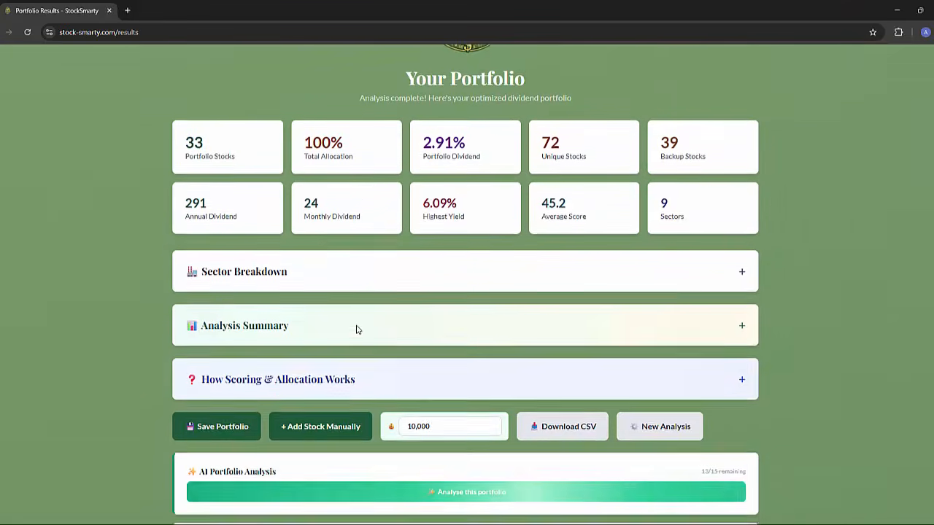
{"action": "scroll", "coordinate": [356, 329], "scroll_direction": "up", "scroll_amount": 2}
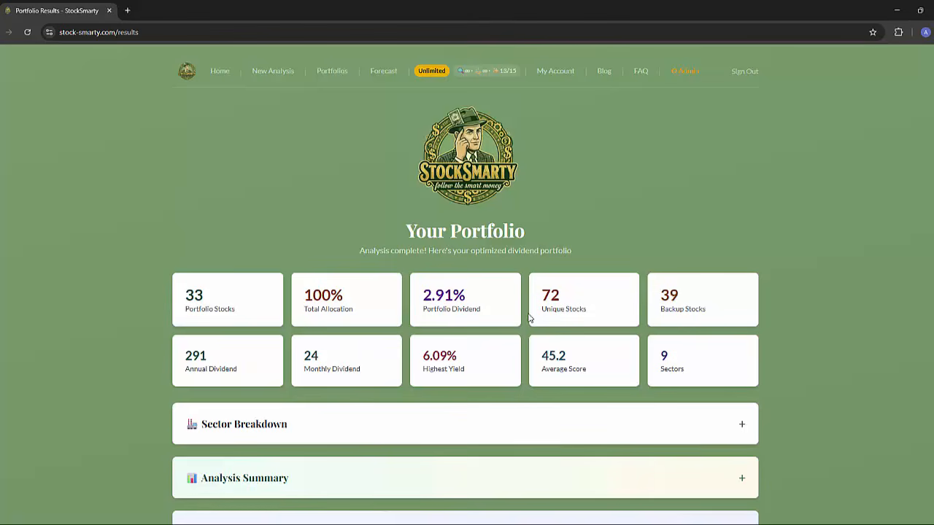
{"action": "scroll", "coordinate": [531, 317], "scroll_direction": "down", "scroll_amount": 8}
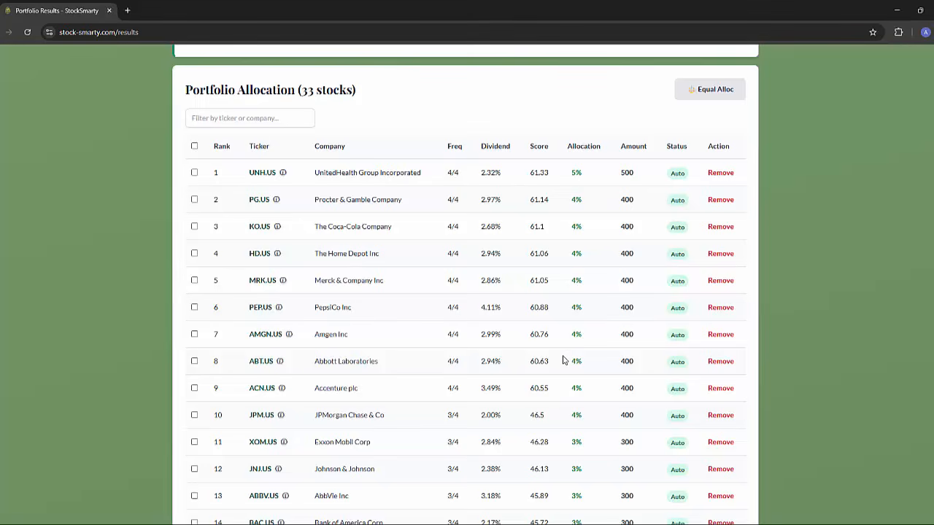
{"action": "scroll", "coordinate": [563, 361], "scroll_direction": "down", "scroll_amount": 10}
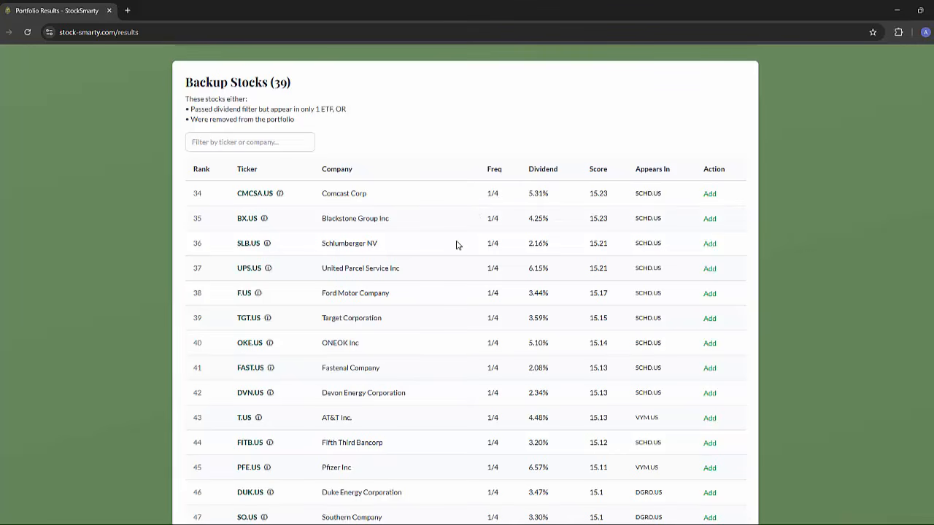
Add Comcast Corp (CMCSA.US) from the backup stocks to the portfolio and check its row in the allocation table.
{"action": "left_click", "coordinate": [710, 196]}
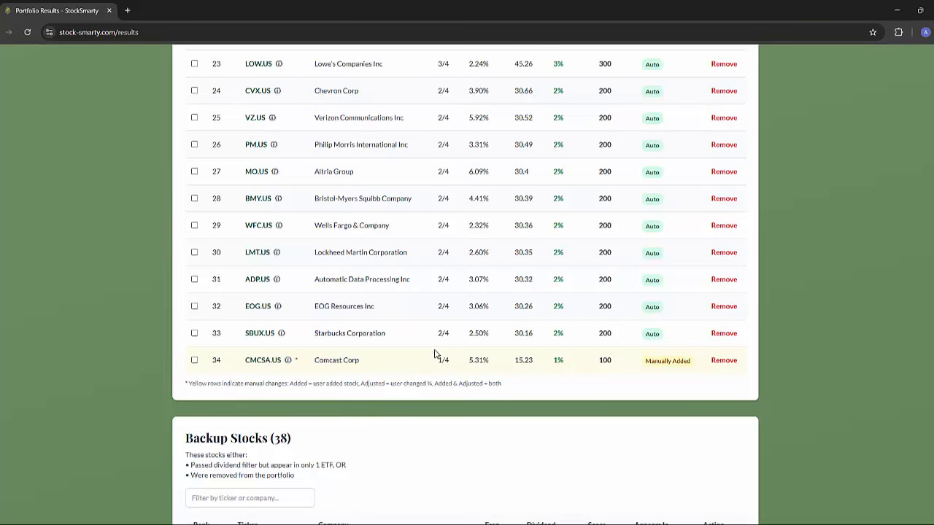
{"action": "scroll", "coordinate": [476, 343], "scroll_direction": "up", "scroll_amount": 12}
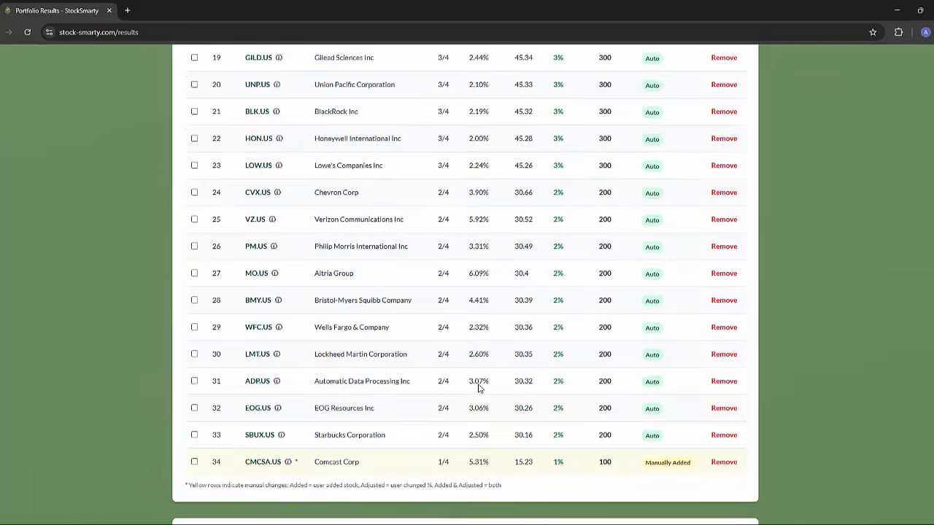
{"action": "scroll", "coordinate": [479, 388], "scroll_direction": "up", "scroll_amount": 3}
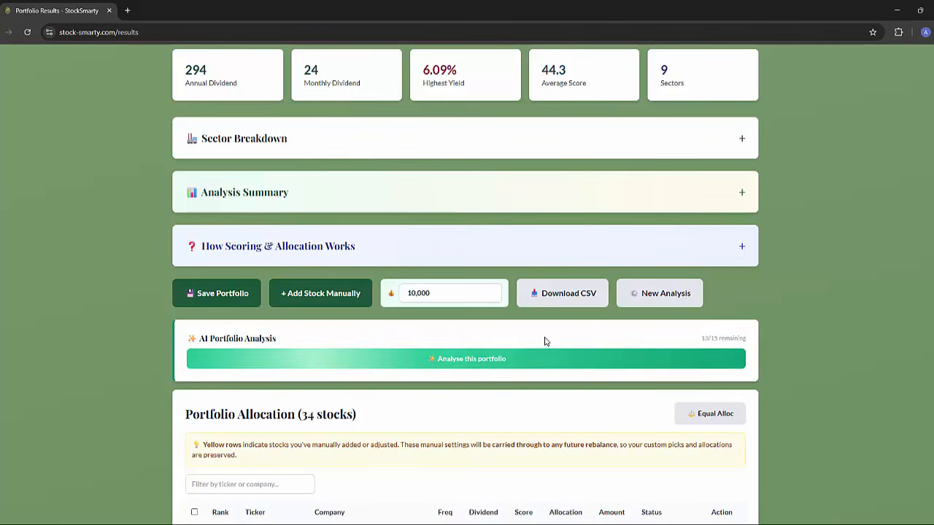
Save the portfolio under the name "SCHD, VIG, VYM, DGRO - div focus".
{"action": "left_click", "coordinate": [211, 294]}
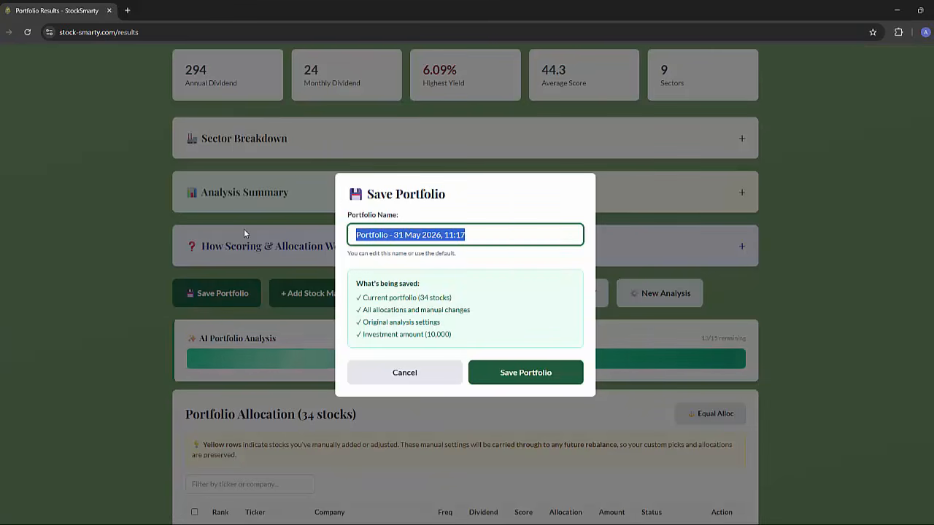
{"action": "type", "text": "SCHD"}
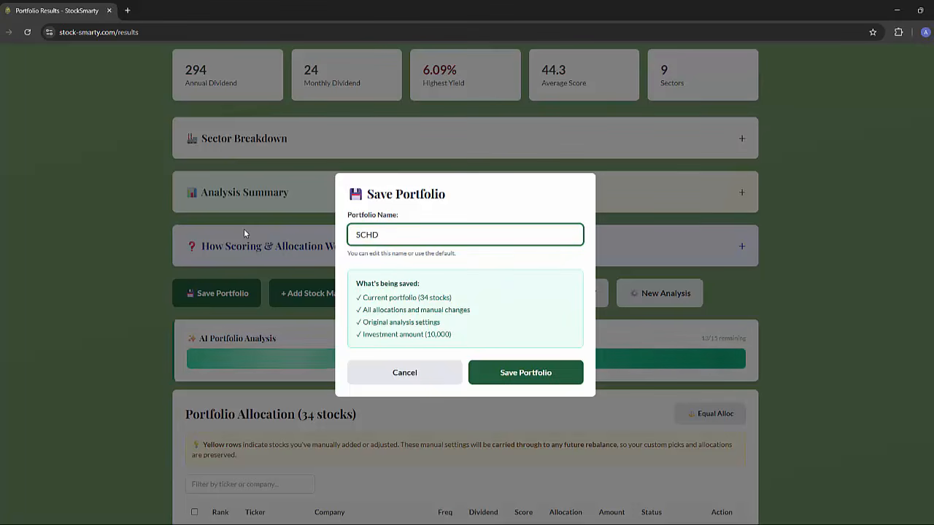
{"action": "type", "text": ", VIG, VYM, DGRO - div focus"}
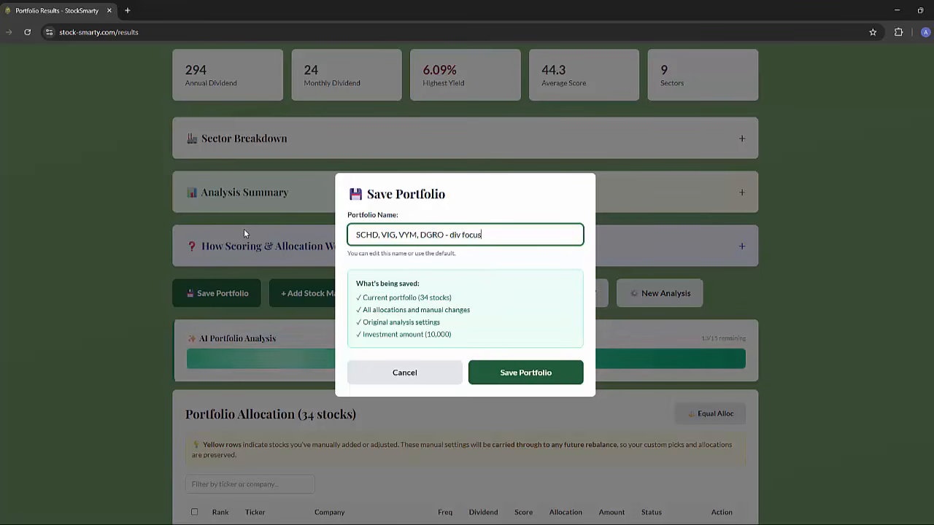
{"action": "left_click", "coordinate": [548, 374]}
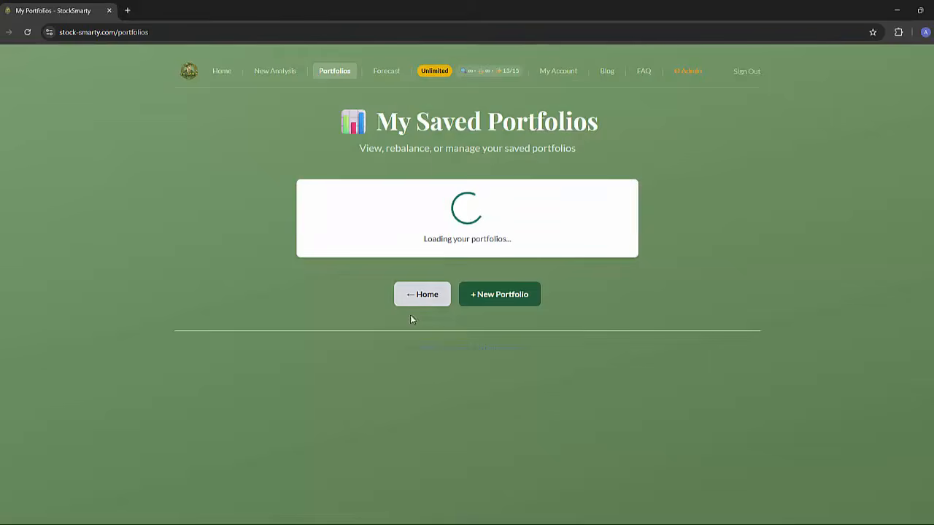
Look through the saved portfolios, then review the div focus portfolio's original analysis and its stock table with saved and current prices.
{"action": "scroll", "coordinate": [444, 301], "scroll_direction": "down", "scroll_amount": 2}
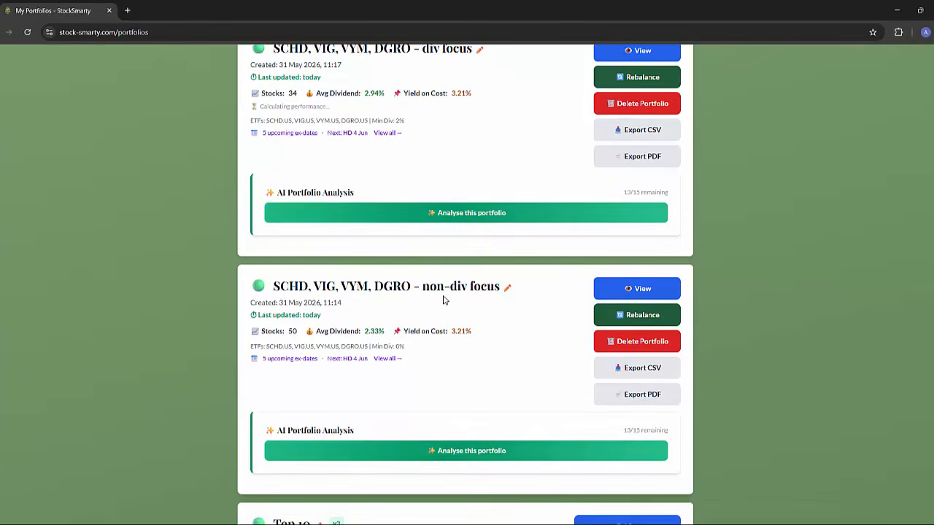
{"action": "scroll", "coordinate": [496, 269], "scroll_direction": "up", "scroll_amount": 1}
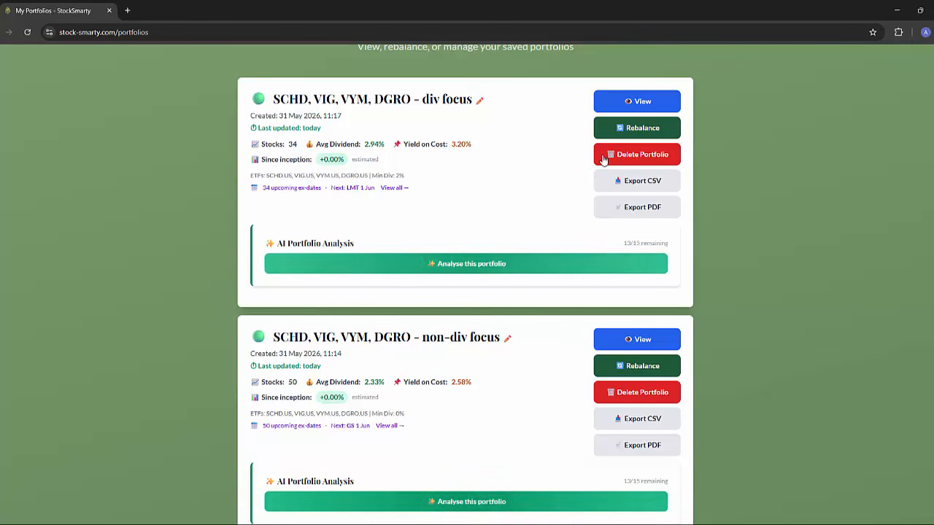
{"action": "left_click", "coordinate": [624, 101]}
{"action": "scroll", "coordinate": [412, 216], "scroll_direction": "down", "scroll_amount": 7}
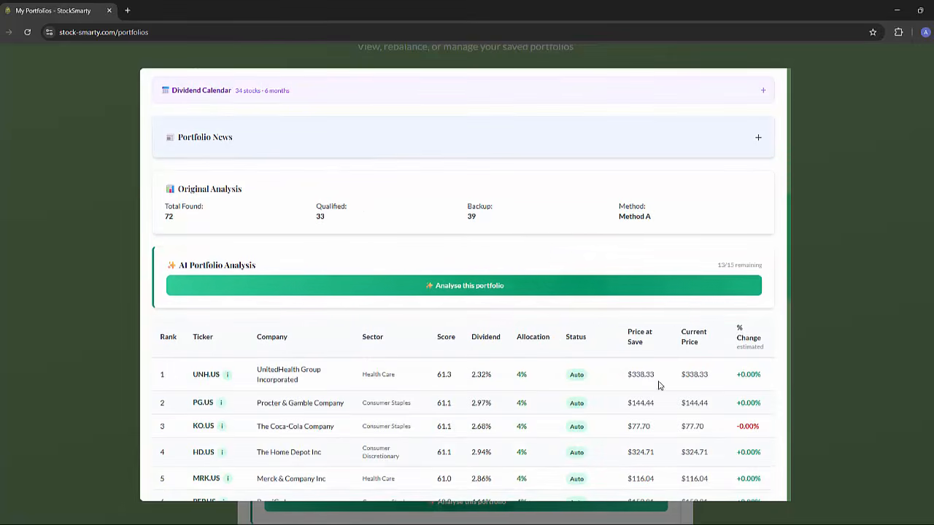
{"action": "scroll", "coordinate": [442, 307], "scroll_direction": "down", "scroll_amount": 2}
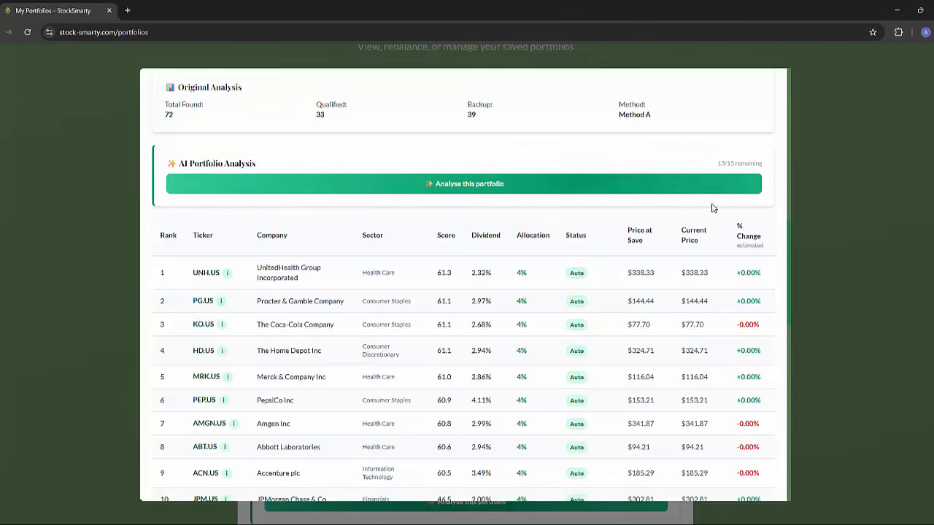
{"action": "scroll", "coordinate": [722, 328], "scroll_direction": "down", "scroll_amount": 4}
{"action": "scroll", "coordinate": [730, 339], "scroll_direction": "up", "scroll_amount": 5}
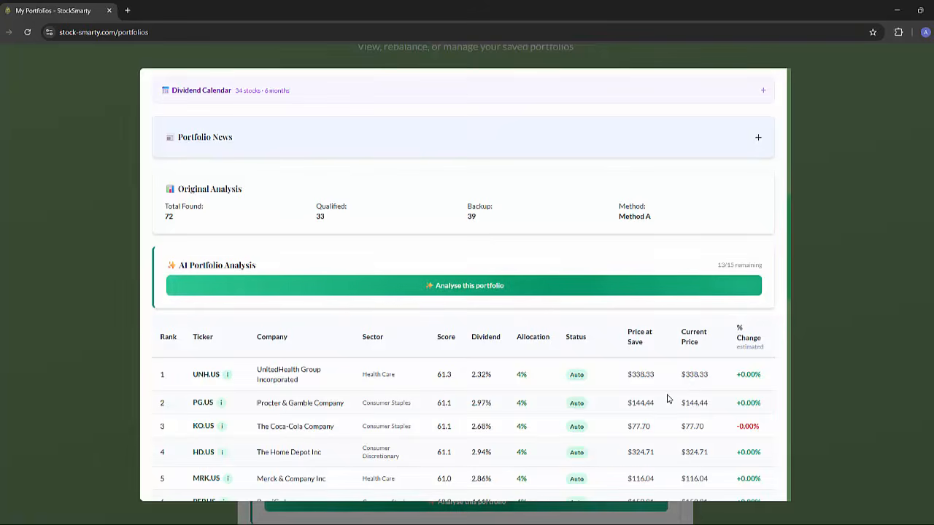
{"action": "scroll", "coordinate": [679, 394], "scroll_direction": "up", "scroll_amount": 7}
{"action": "left_click", "coordinate": [770, 94]}
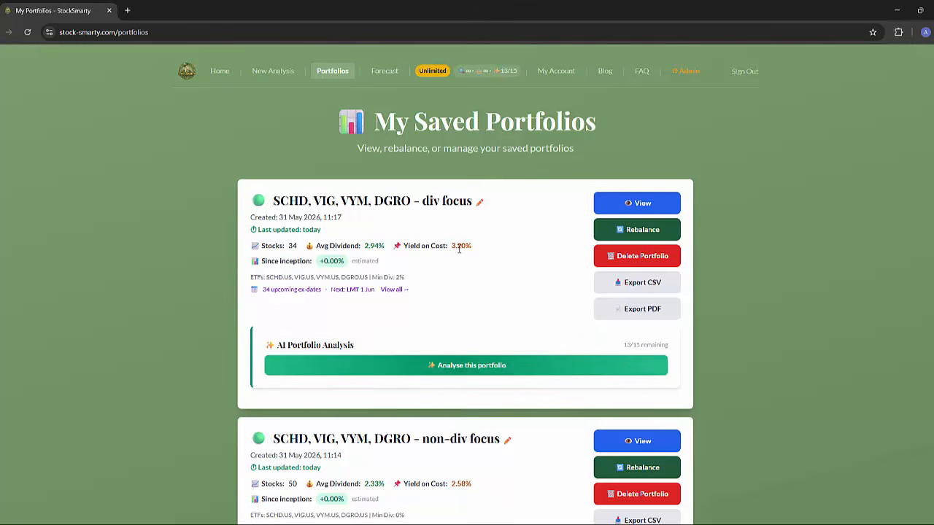
Start a rebalance of the div focus portfolio and examine the comparison against v1, the v2 allocation table and the backup stocks.
{"action": "left_click", "coordinate": [624, 229]}
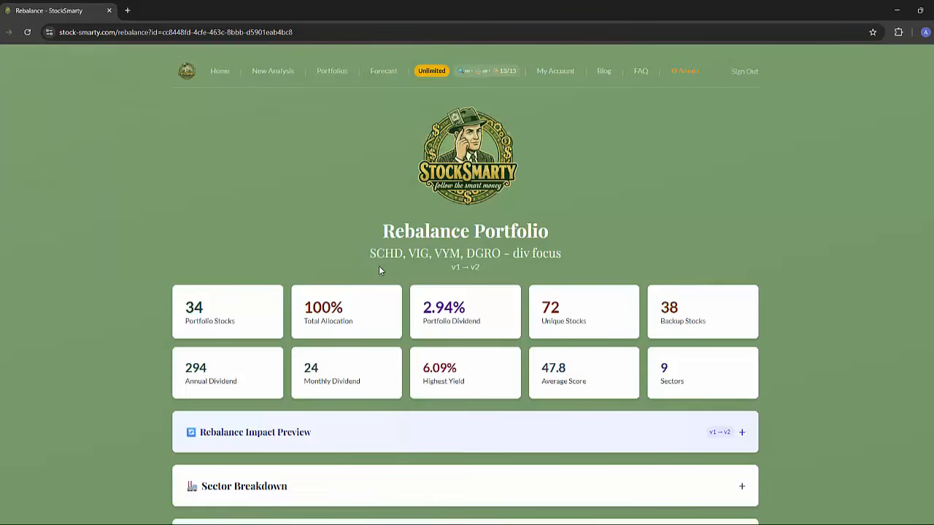
{"action": "scroll", "coordinate": [380, 278], "scroll_direction": "down", "scroll_amount": 7}
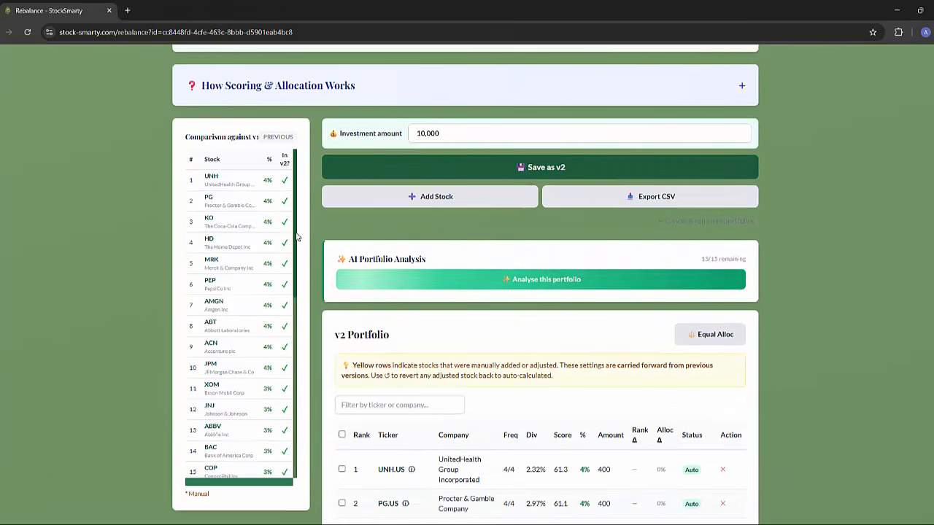
{"action": "scroll", "coordinate": [297, 237], "scroll_direction": "down", "scroll_amount": 2}
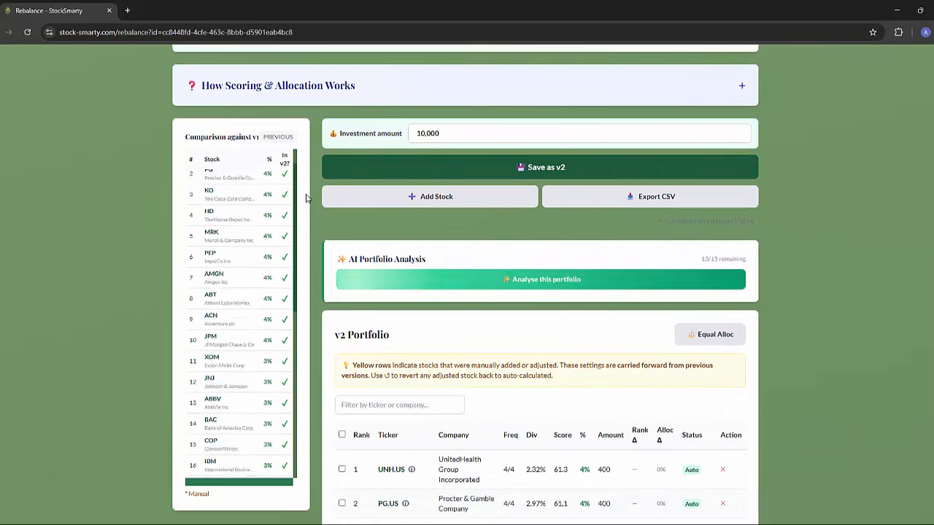
{"action": "scroll", "coordinate": [479, 361], "scroll_direction": "down", "scroll_amount": 2}
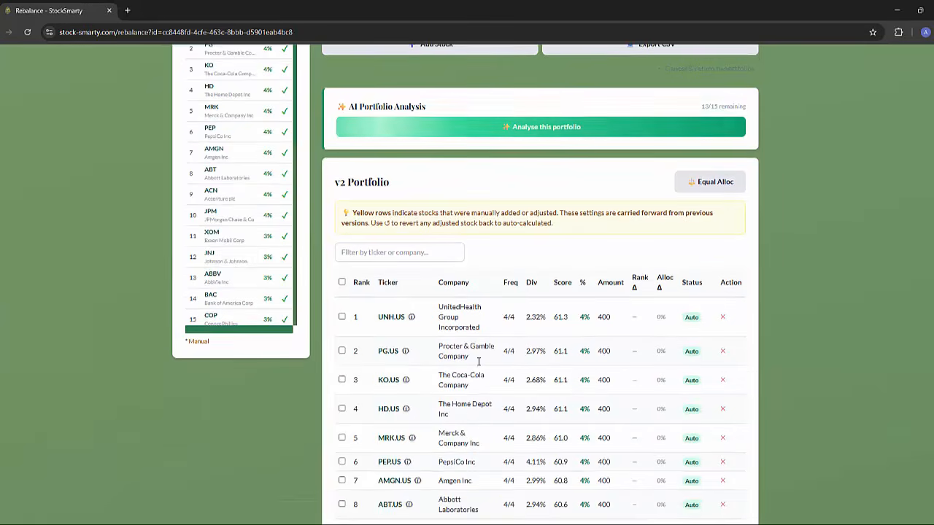
{"action": "scroll", "coordinate": [583, 375], "scroll_direction": "down", "scroll_amount": 10}
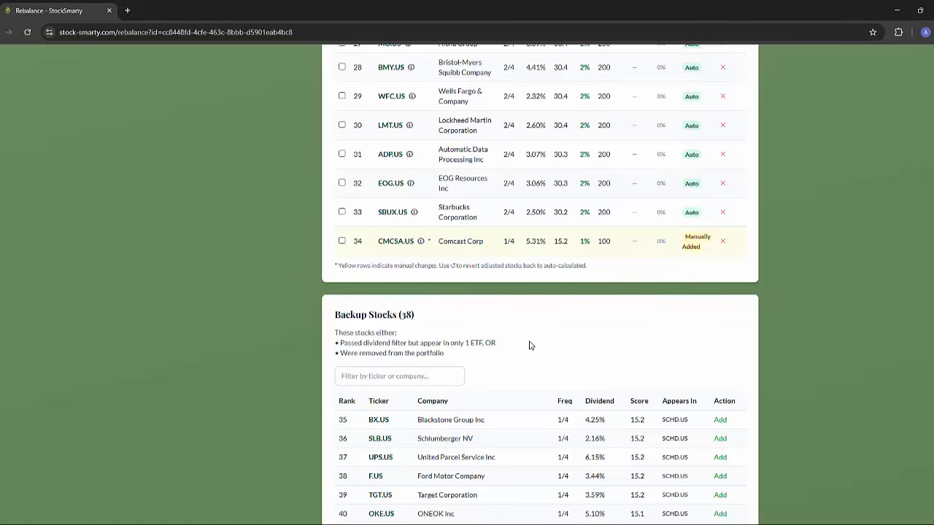
{"action": "scroll", "coordinate": [530, 345], "scroll_direction": "up", "scroll_amount": 13}
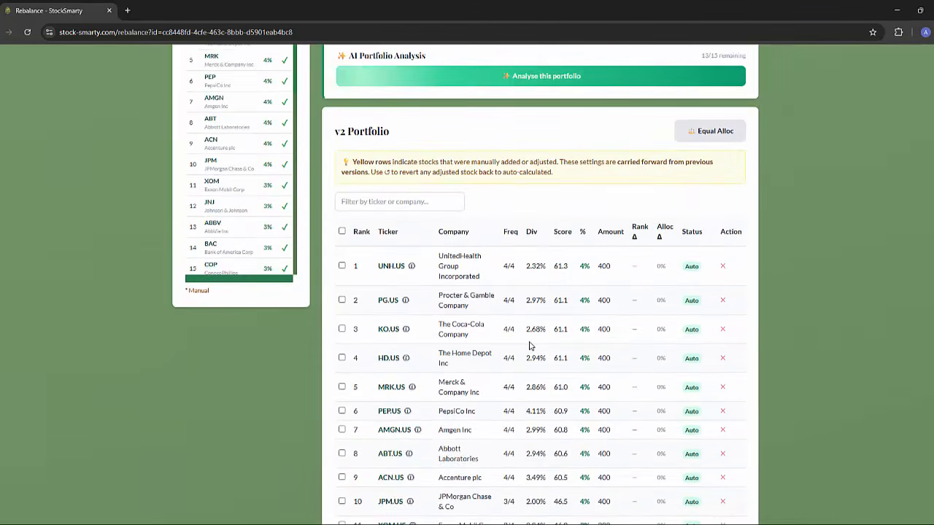
{"action": "scroll", "coordinate": [530, 345], "scroll_direction": "up", "scroll_amount": 2}
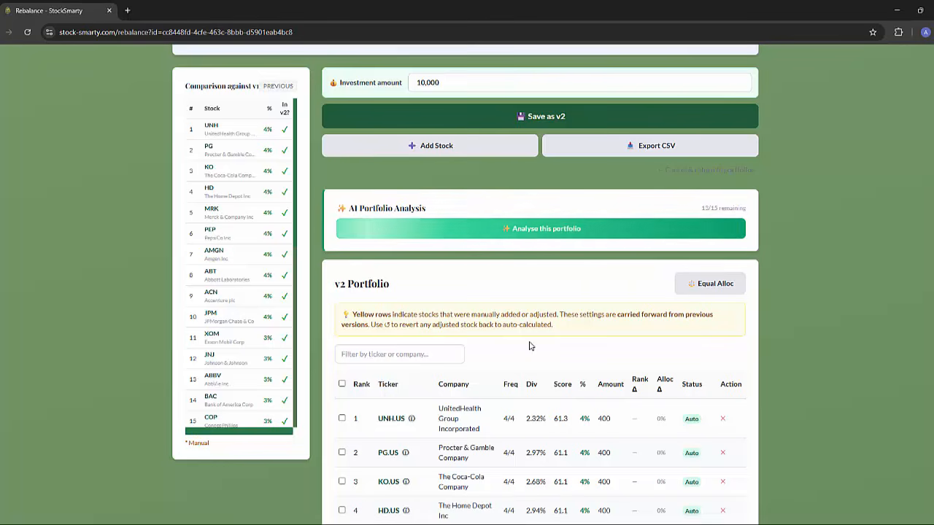
{"action": "scroll", "coordinate": [530, 345], "scroll_direction": "down", "scroll_amount": 2}
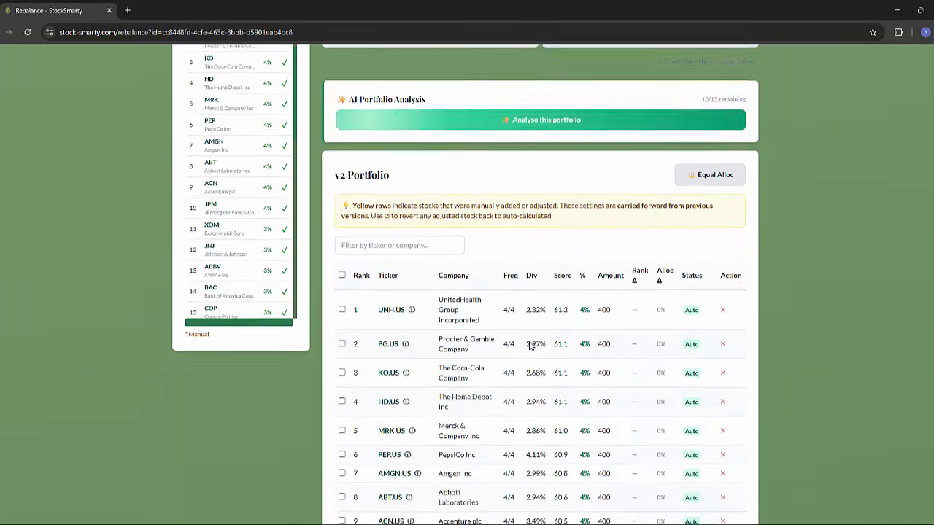
{"action": "scroll", "coordinate": [530, 345], "scroll_direction": "down", "scroll_amount": 10}
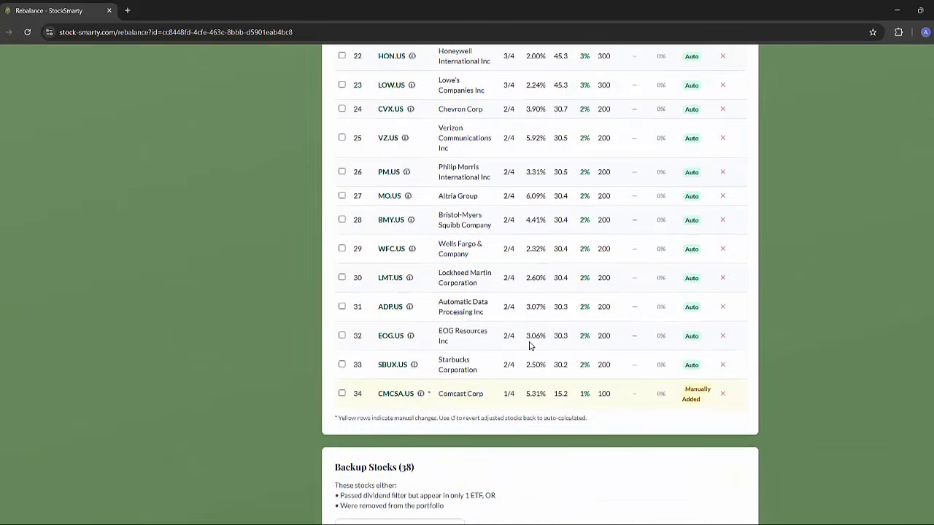
Save the rebalanced div focus portfolio as v2 with the 10,000 investment amount.
{"action": "scroll", "coordinate": [530, 345], "scroll_direction": "up", "scroll_amount": 5}
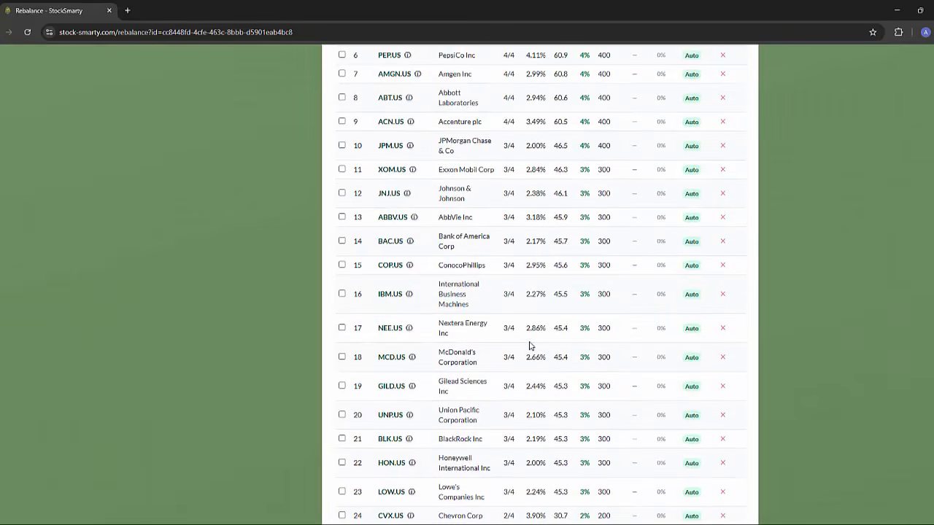
{"action": "scroll", "coordinate": [531, 345], "scroll_direction": "up", "scroll_amount": 8}
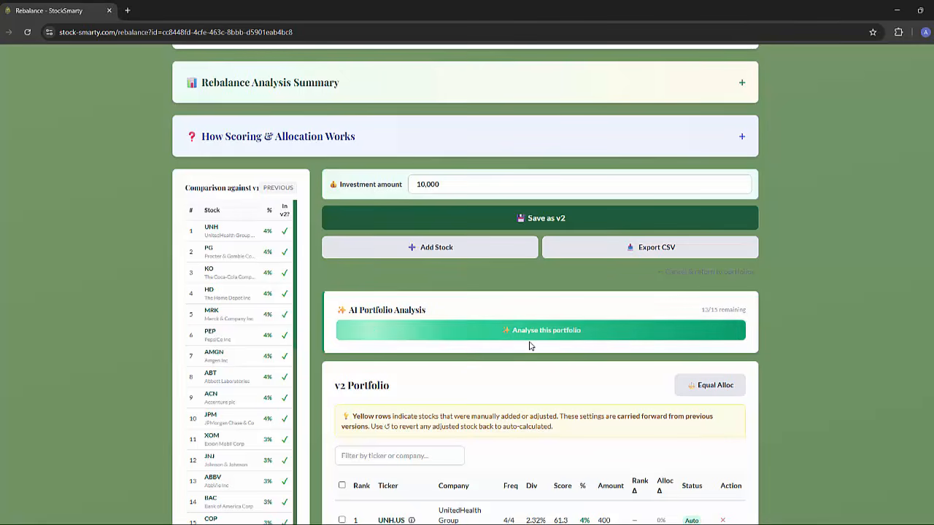
{"action": "left_click", "coordinate": [527, 218]}
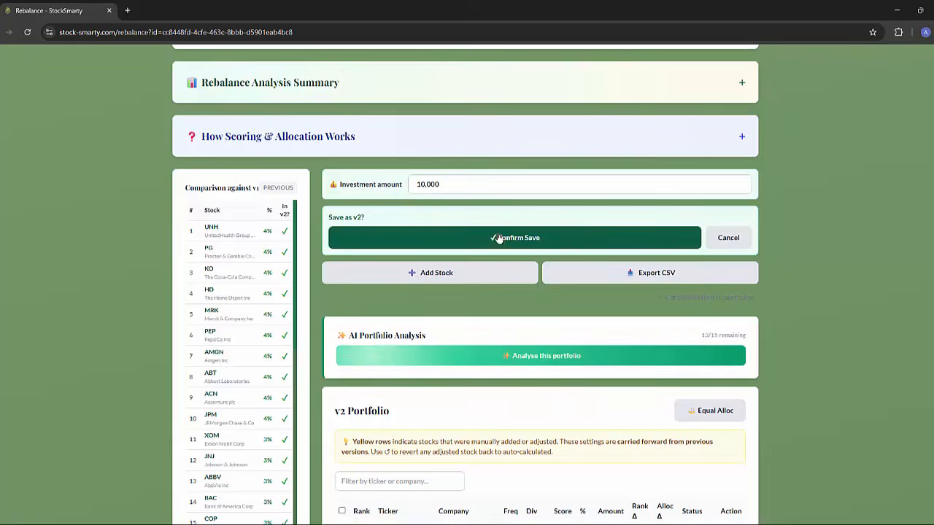
{"action": "left_click", "coordinate": [498, 238]}
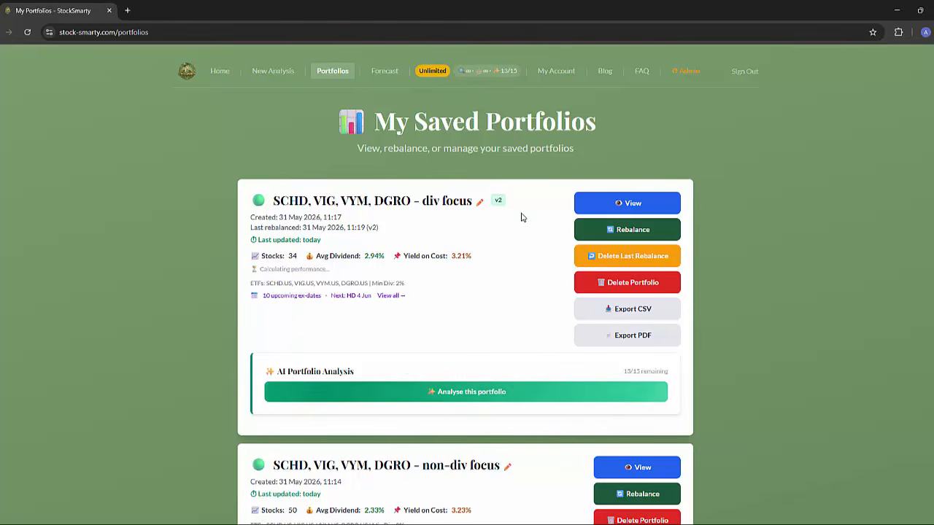
Inspect the div focus portfolio's version history, switching between v1 - ORIGINAL and v2 - REBALANCED, and close its details.
{"action": "left_click", "coordinate": [628, 203]}
{"action": "left_click", "coordinate": [305, 148]}
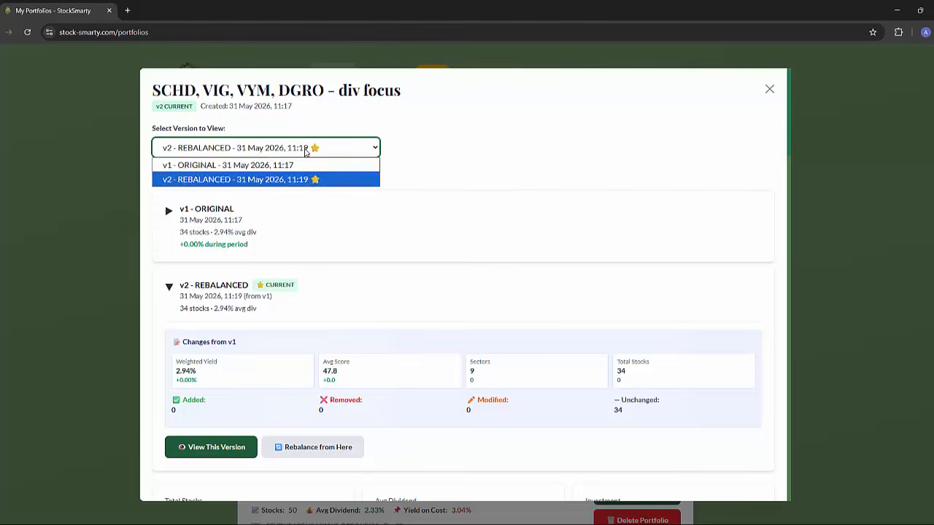
{"action": "left_click", "coordinate": [259, 164]}
{"action": "left_click", "coordinate": [265, 151]}
{"action": "left_click", "coordinate": [270, 179]}
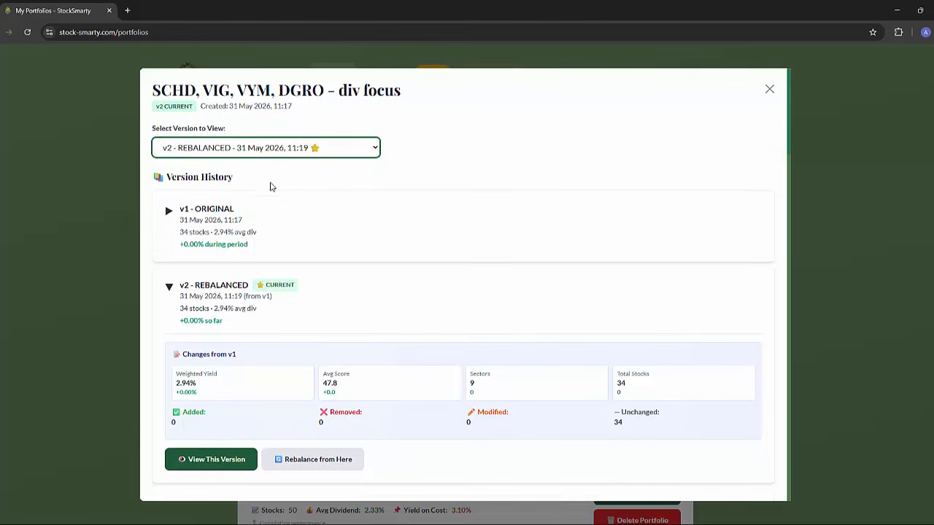
{"action": "left_click", "coordinate": [170, 287]}
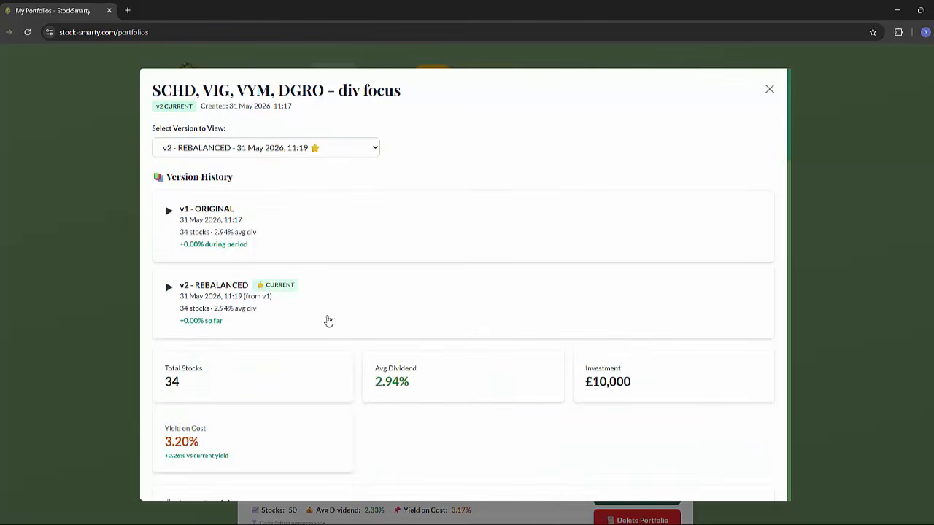
{"action": "left_click", "coordinate": [770, 89]}
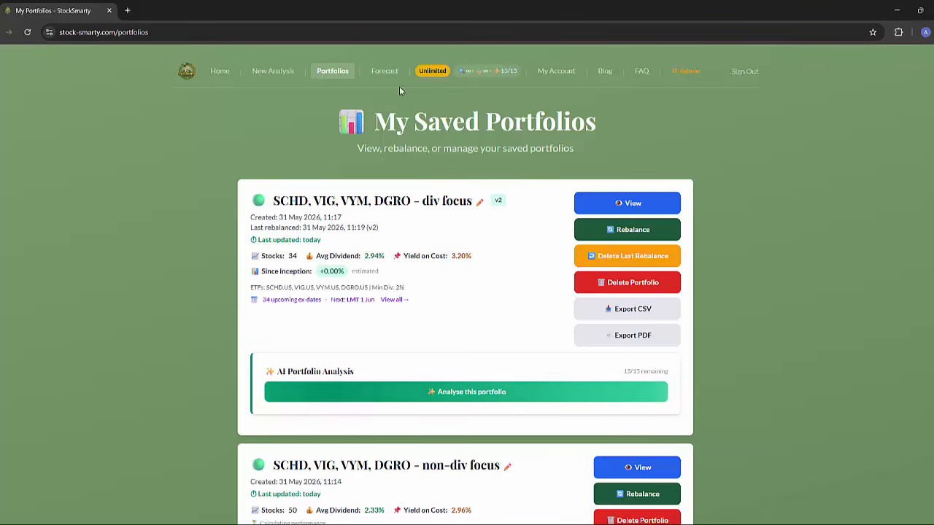
Open the income forecast and set Scenario 1 to the "SCHD, VIG, VYM, DGRO - non-div focus" portfolio, version v1 (ORIGINAL).
{"action": "left_click", "coordinate": [384, 72]}
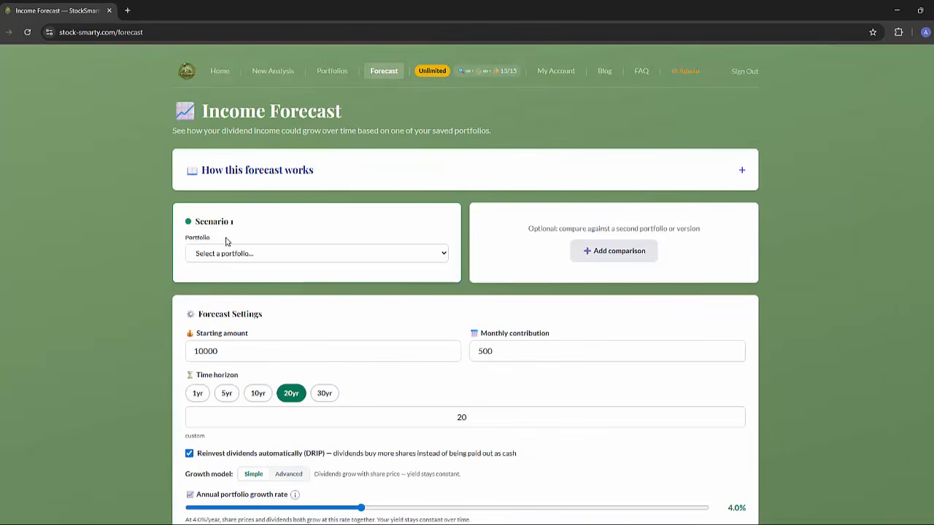
{"action": "left_click", "coordinate": [248, 252]}
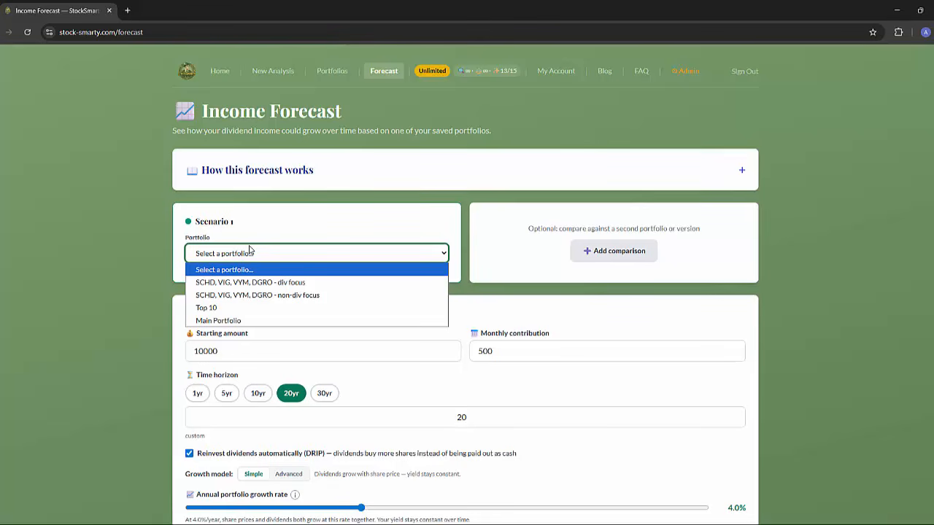
{"action": "left_click", "coordinate": [270, 296]}
{"action": "left_click", "coordinate": [261, 291]}
{"action": "left_click", "coordinate": [235, 316]}
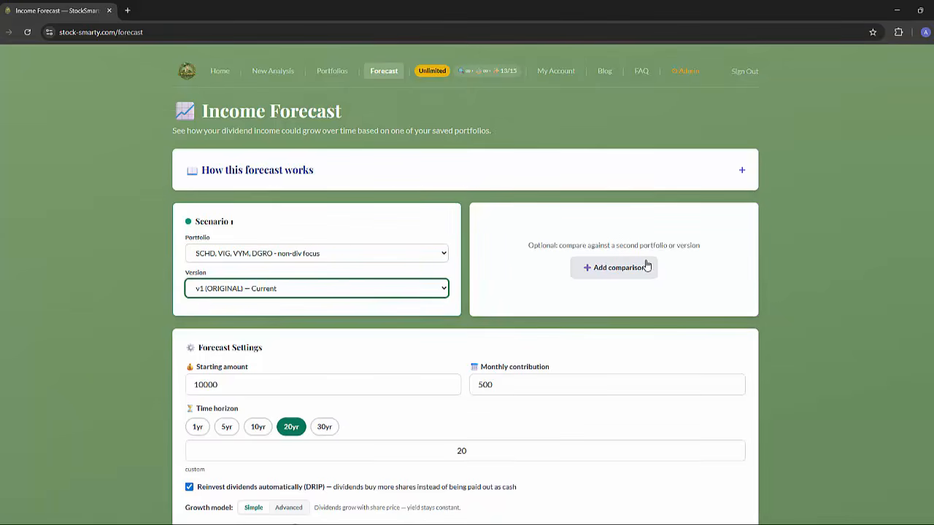
Add a comparison scenario using the "SCHD, VIG, VYM, DGRO - div focus" portfolio, version v2 (REBALANCED).
{"action": "left_click", "coordinate": [646, 267]}
{"action": "left_click", "coordinate": [562, 254]}
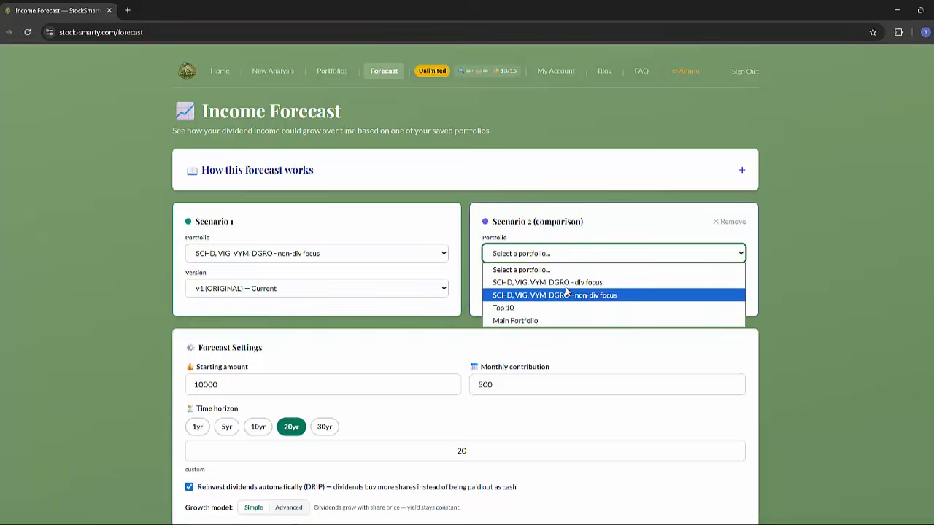
{"action": "left_click", "coordinate": [562, 283]}
{"action": "left_click", "coordinate": [563, 288]}
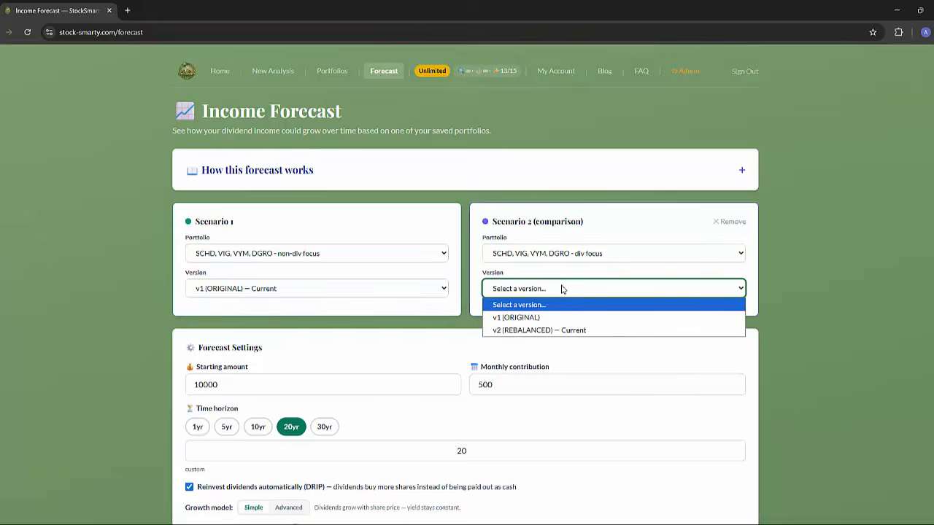
{"action": "left_click", "coordinate": [538, 330]}
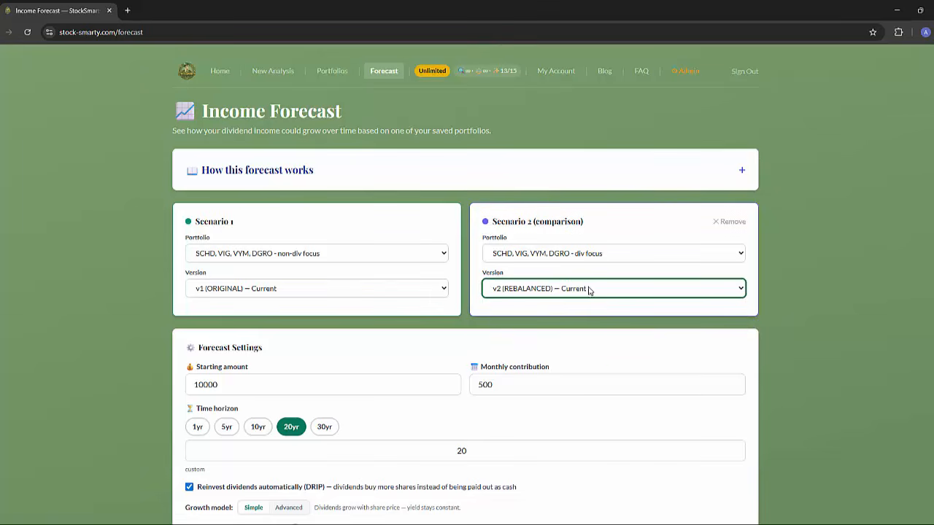
{"action": "left_click", "coordinate": [589, 290]}
{"action": "left_click", "coordinate": [517, 330]}
Check the forecast settings and compare the projected value and income figures of the two portfolios.
{"action": "scroll", "coordinate": [116, 271], "scroll_direction": "down", "scroll_amount": 3}
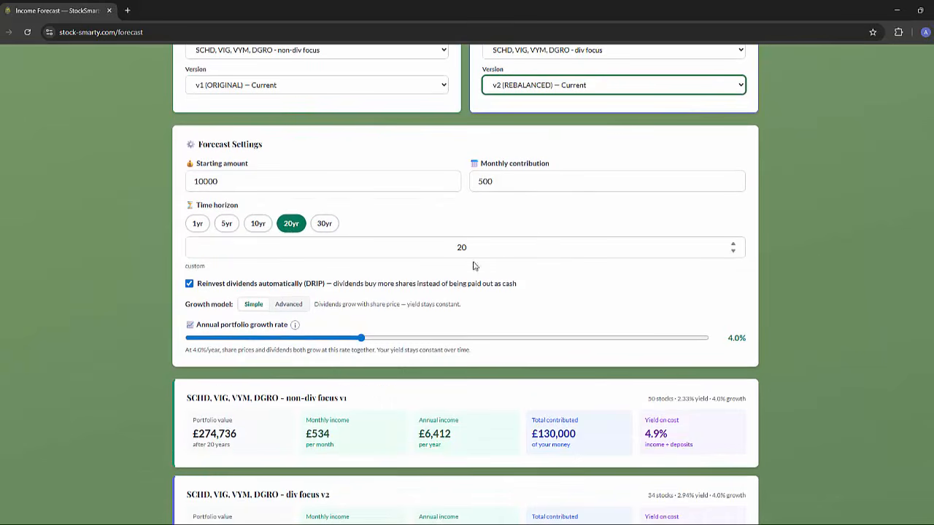
{"action": "scroll", "coordinate": [394, 302], "scroll_direction": "down", "scroll_amount": 3}
{"action": "scroll", "coordinate": [392, 306], "scroll_direction": "up", "scroll_amount": 1}
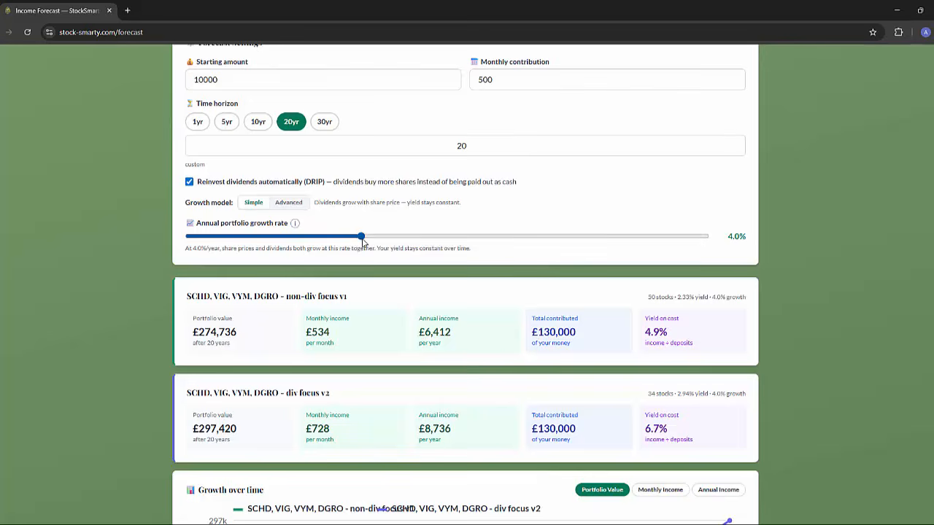
Set the annual portfolio growth rate to 7.0% and compare both portfolios' projected value, income, yield on cost and growth over time.
{"action": "left_click_drag", "start_coordinate": [363, 242], "coordinate": [492, 252]}
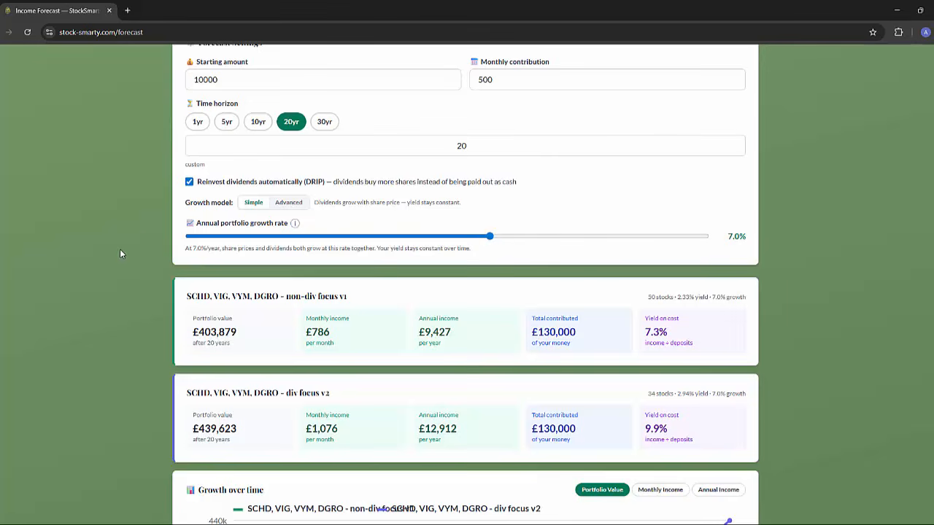
{"action": "scroll", "coordinate": [119, 251], "scroll_direction": "down", "scroll_amount": 2}
{"action": "scroll", "coordinate": [121, 257], "scroll_direction": "down", "scroll_amount": 1}
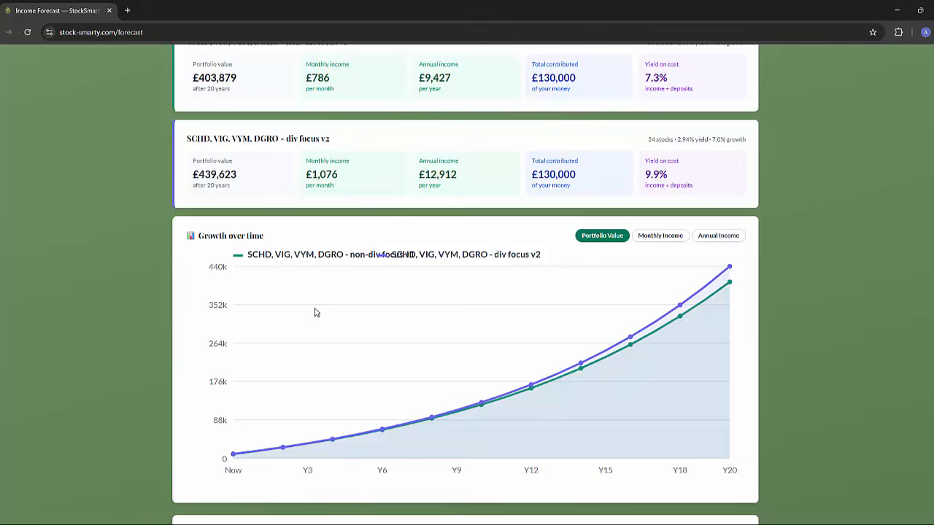
{"action": "scroll", "coordinate": [443, 395], "scroll_direction": "up", "scroll_amount": 1}
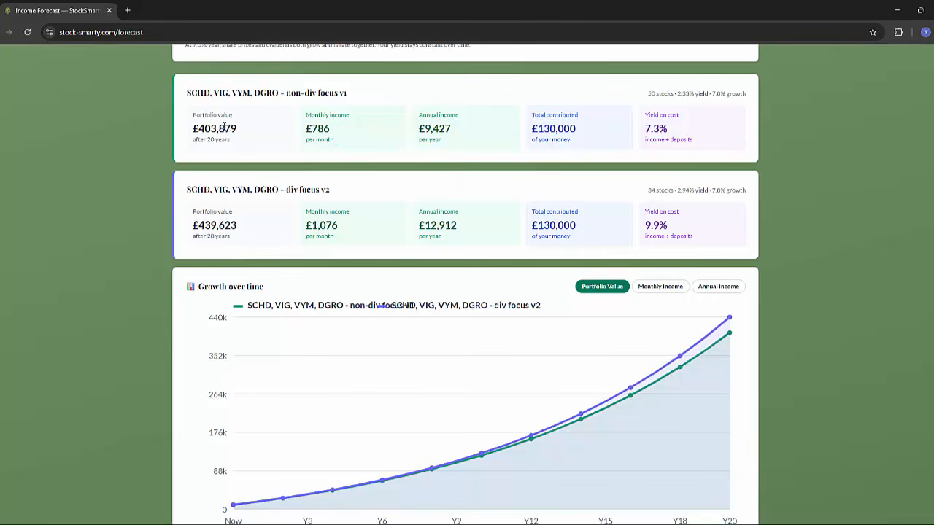
{"action": "scroll", "coordinate": [225, 127], "scroll_direction": "up", "scroll_amount": 1}
{"action": "scroll", "coordinate": [224, 126], "scroll_direction": "up", "scroll_amount": 1}
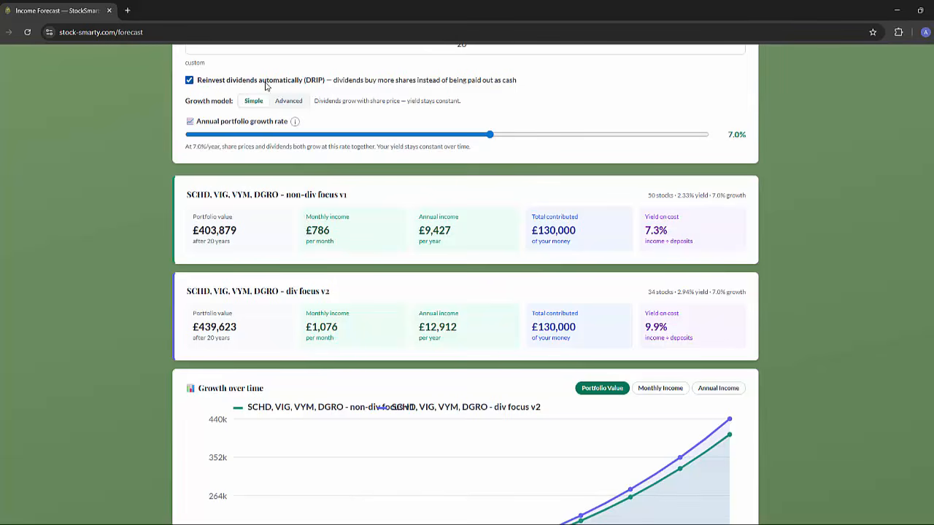
{"action": "scroll", "coordinate": [272, 357], "scroll_direction": "down", "scroll_amount": 2}
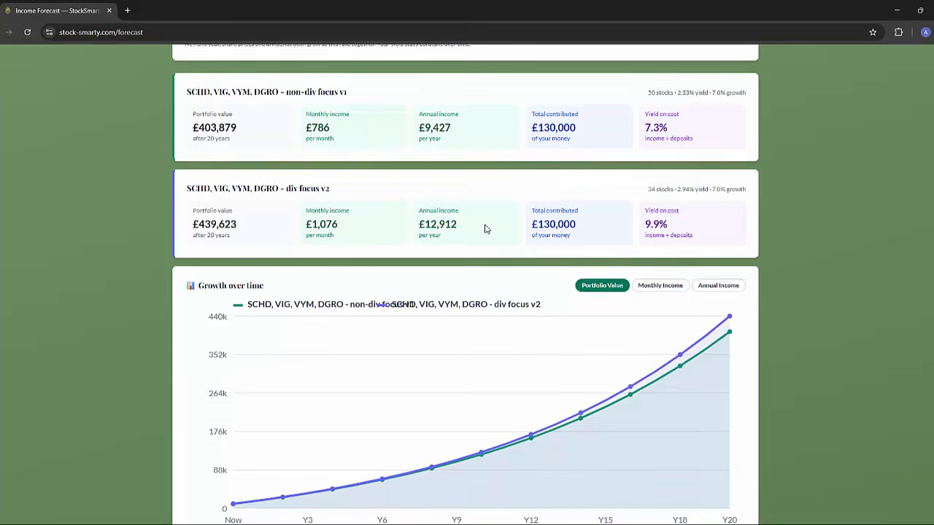
{"action": "scroll", "coordinate": [485, 229], "scroll_direction": "down", "scroll_amount": 2}
{"action": "scroll", "coordinate": [485, 238], "scroll_direction": "up", "scroll_amount": 10}
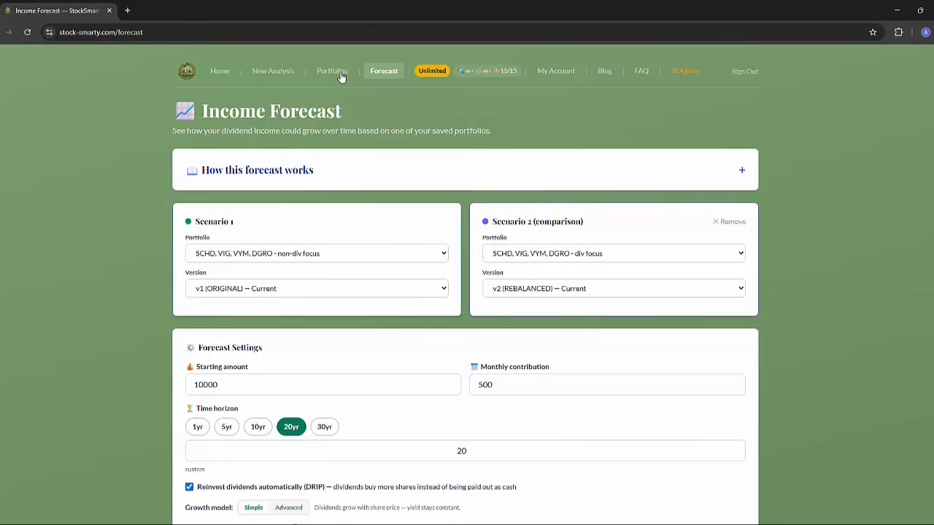
Open the site's home page and review the Free, Basic, Pro and Unlimited pricing plans.
{"action": "left_click", "coordinate": [220, 73]}
{"action": "scroll", "coordinate": [178, 259], "scroll_direction": "down", "scroll_amount": 5}
{"action": "scroll", "coordinate": [182, 255], "scroll_direction": "down", "scroll_amount": 4}
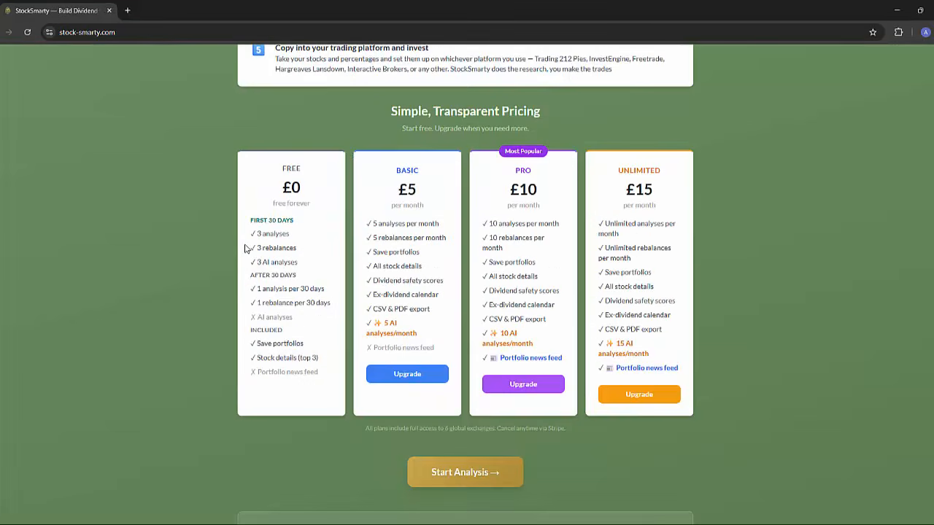